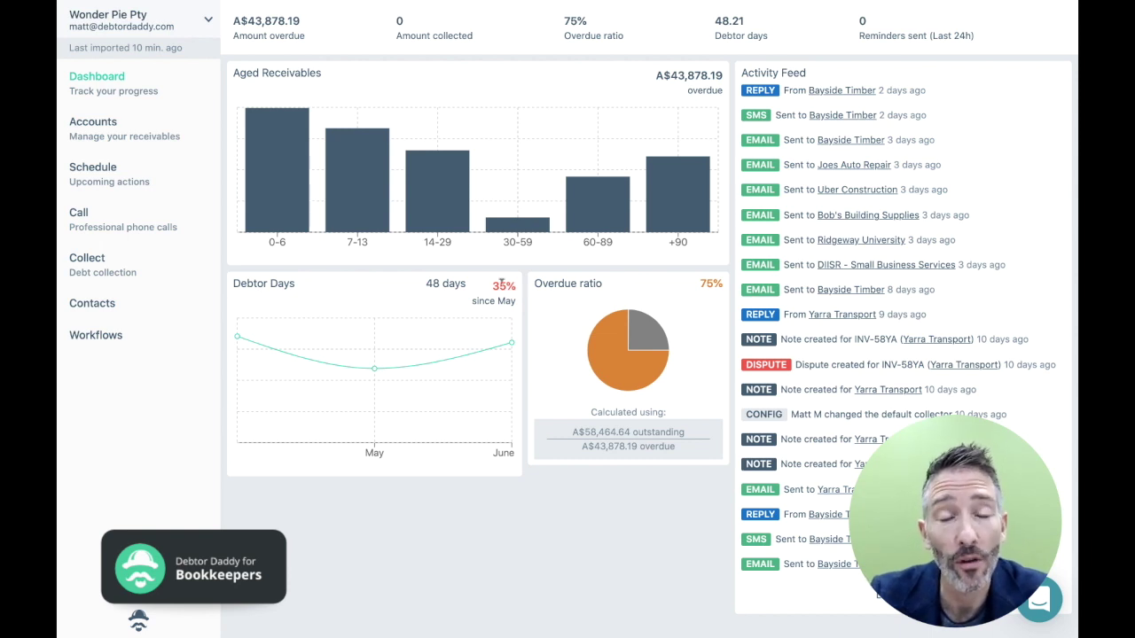
- Open the accounts list and look through the basic filter options for workflow, next action and invoice age
click(98, 133)
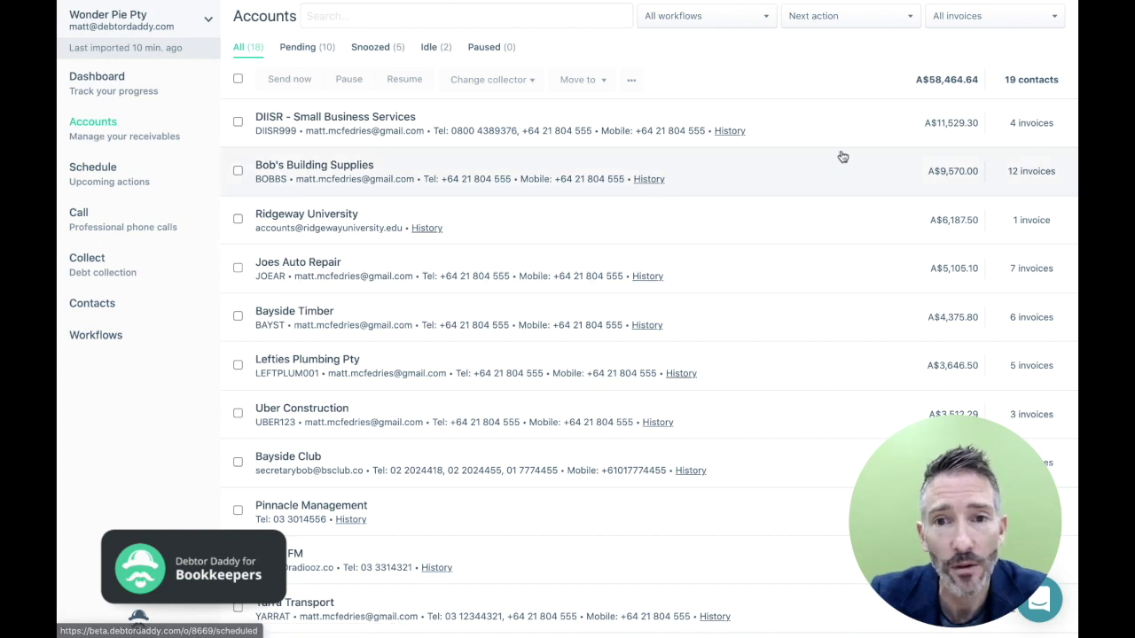
click(716, 19)
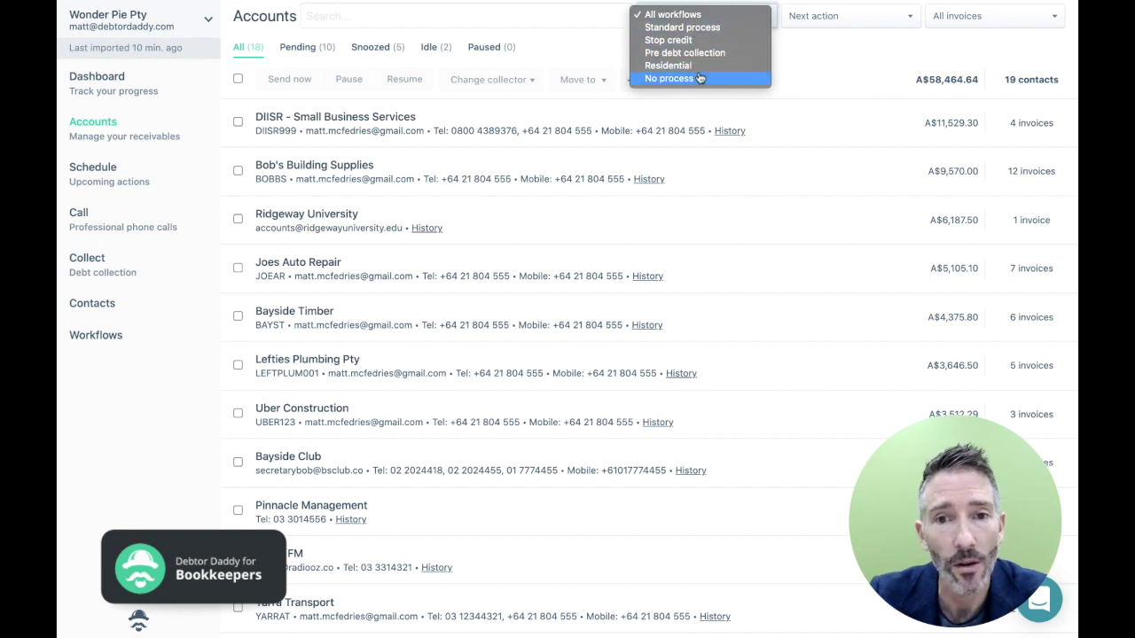
click(851, 48)
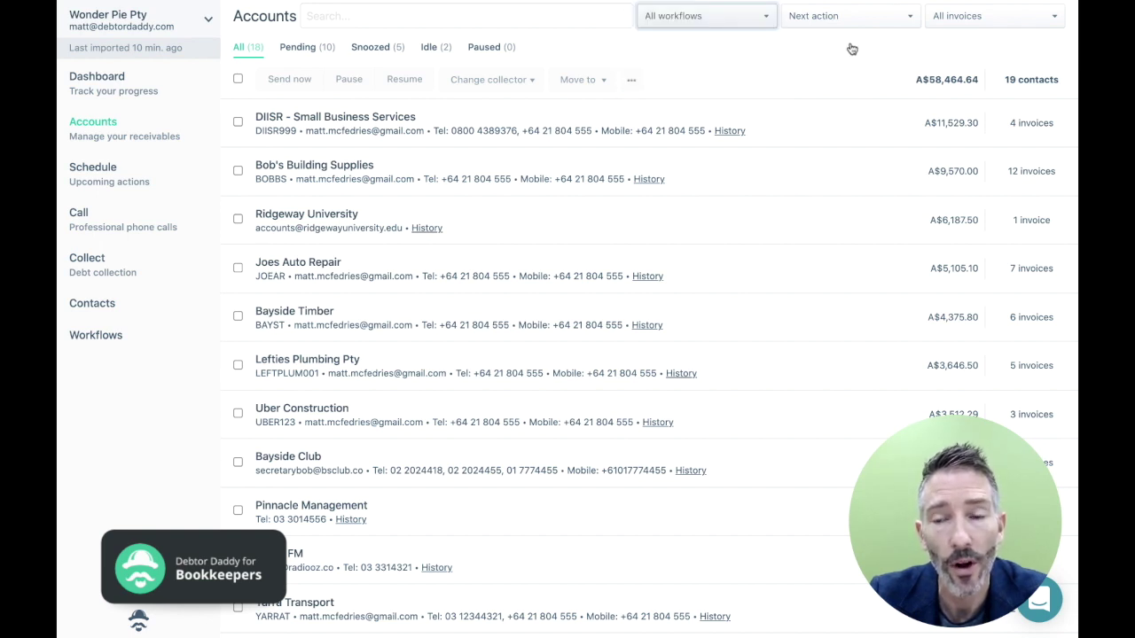
click(825, 16)
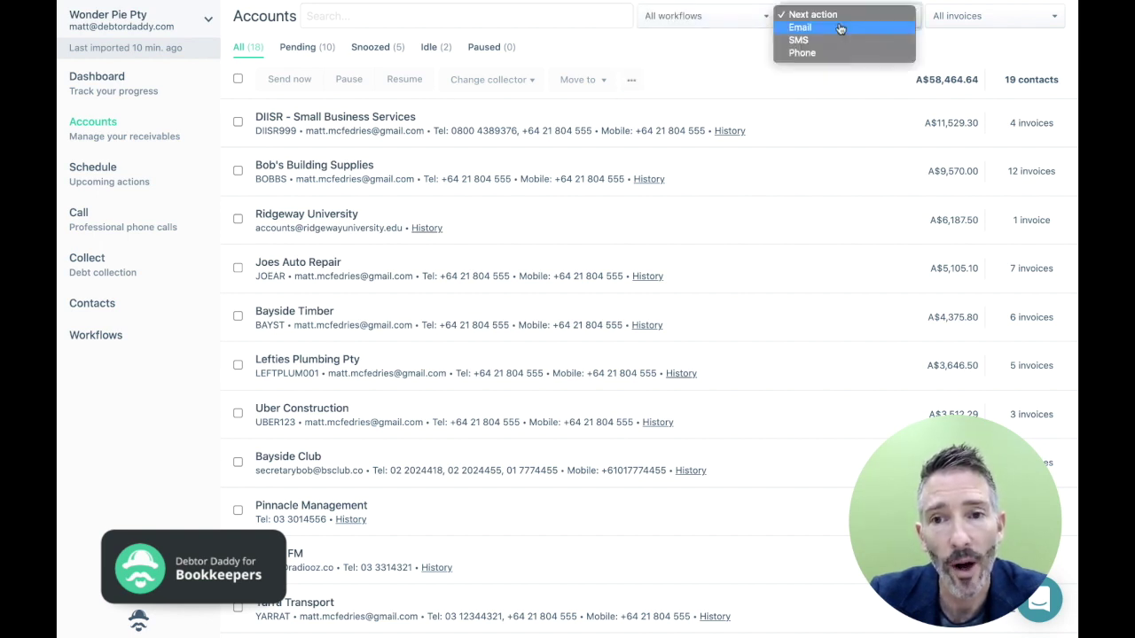
click(970, 22)
click(971, 22)
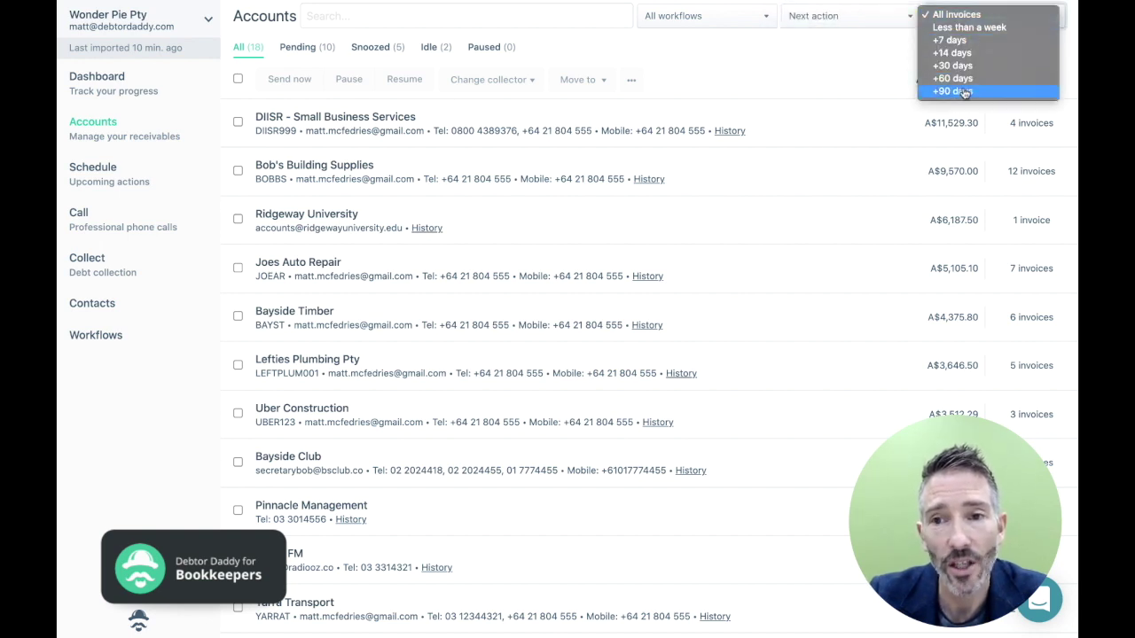
click(835, 63)
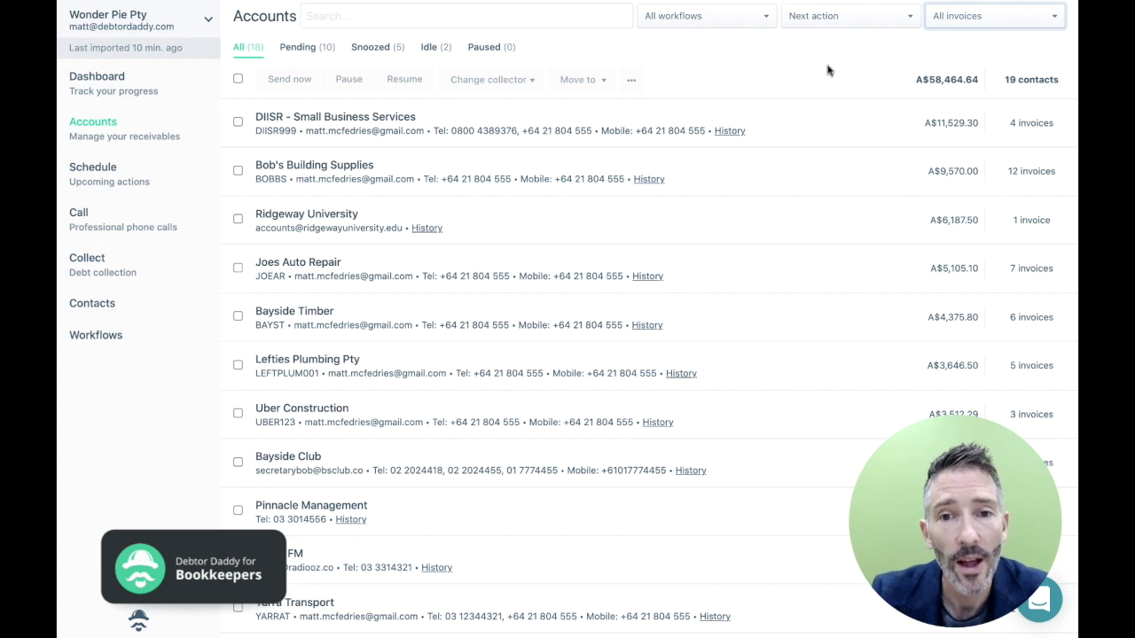
- Enable the accounts list advanced filters in the organisation's filter settings
click(164, 22)
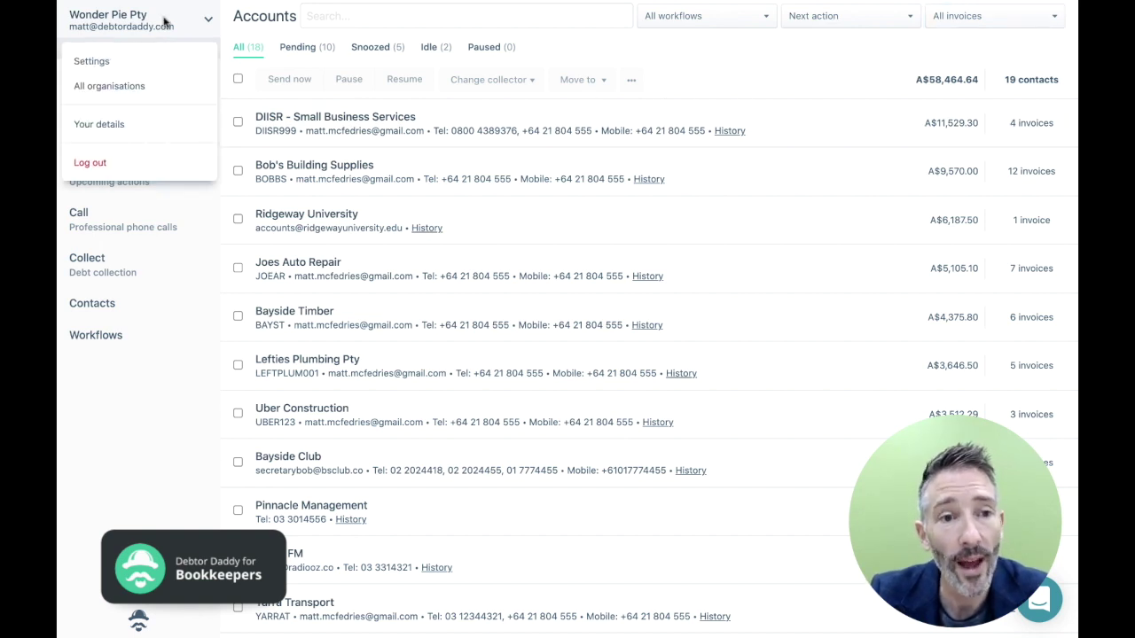
click(114, 58)
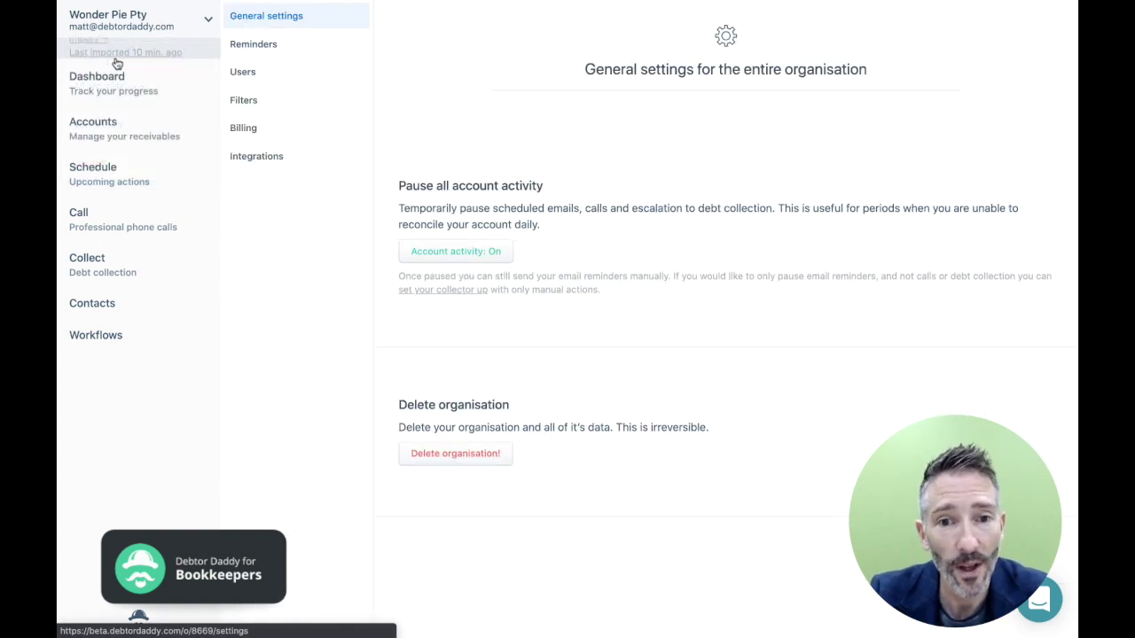
click(244, 103)
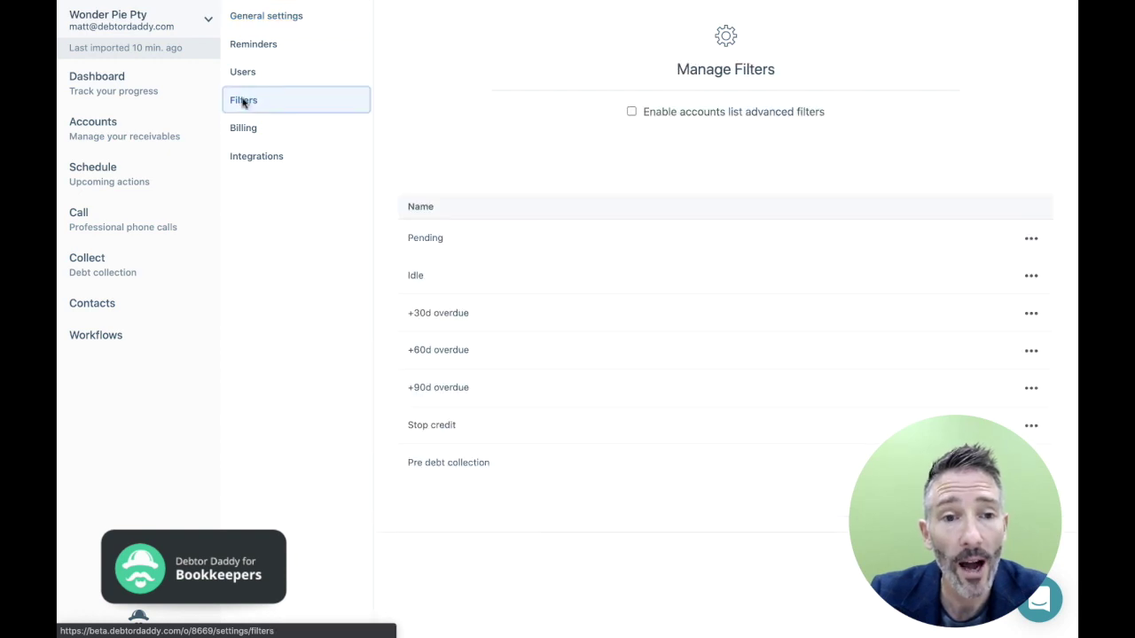
click(631, 112)
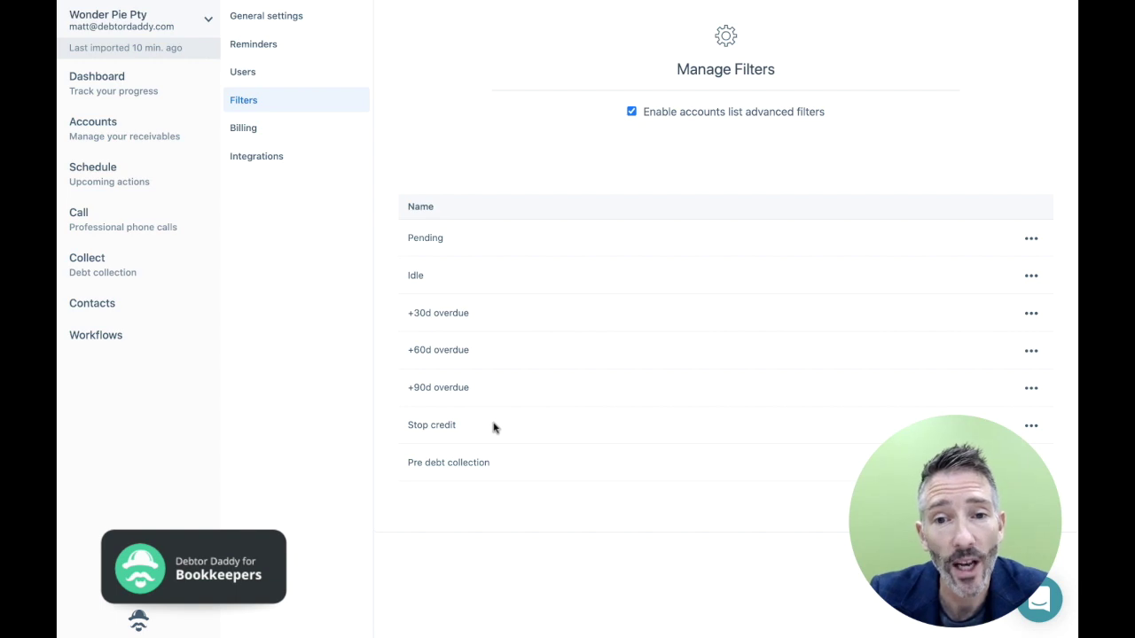
- Review the Pending, Idle and +30d overdue account filters, including the due date condition behind +30d overdue
click(104, 127)
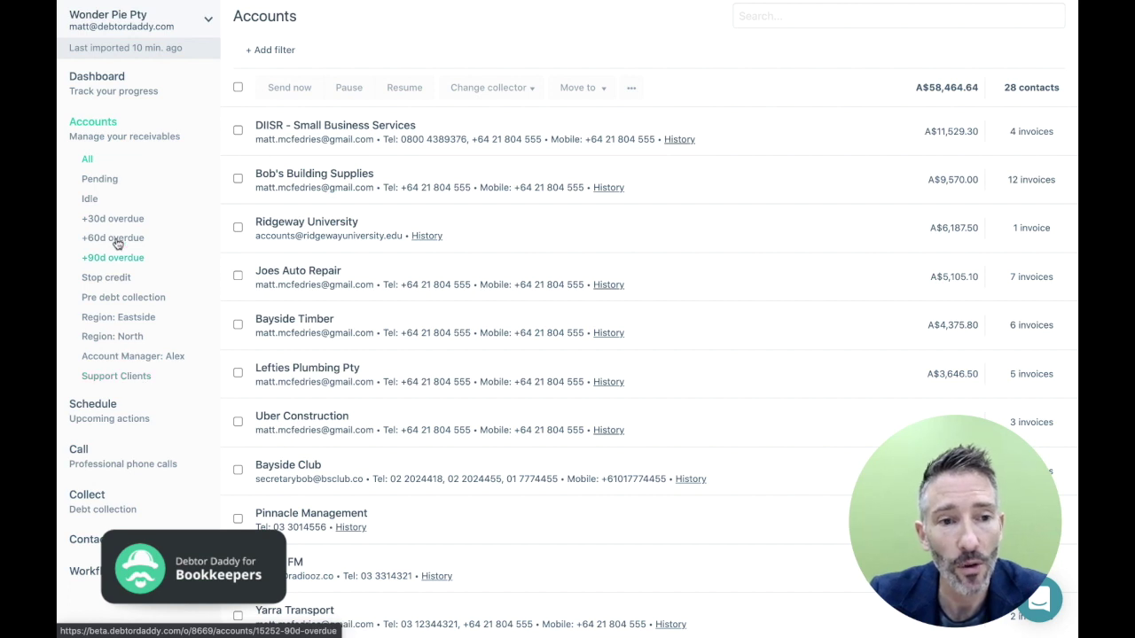
click(100, 180)
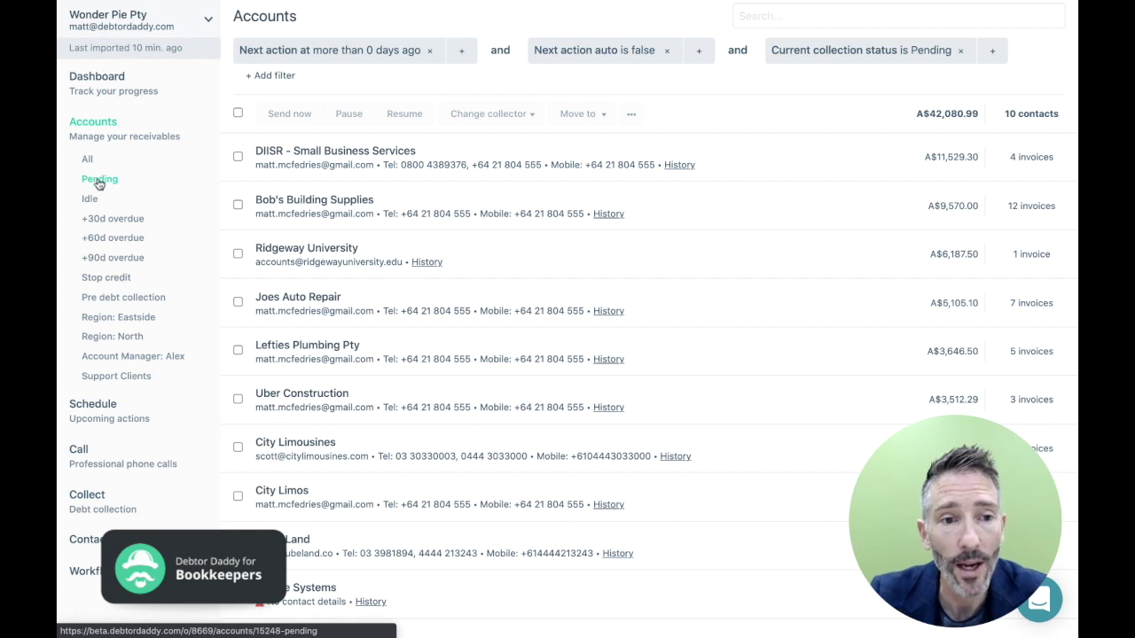
click(96, 204)
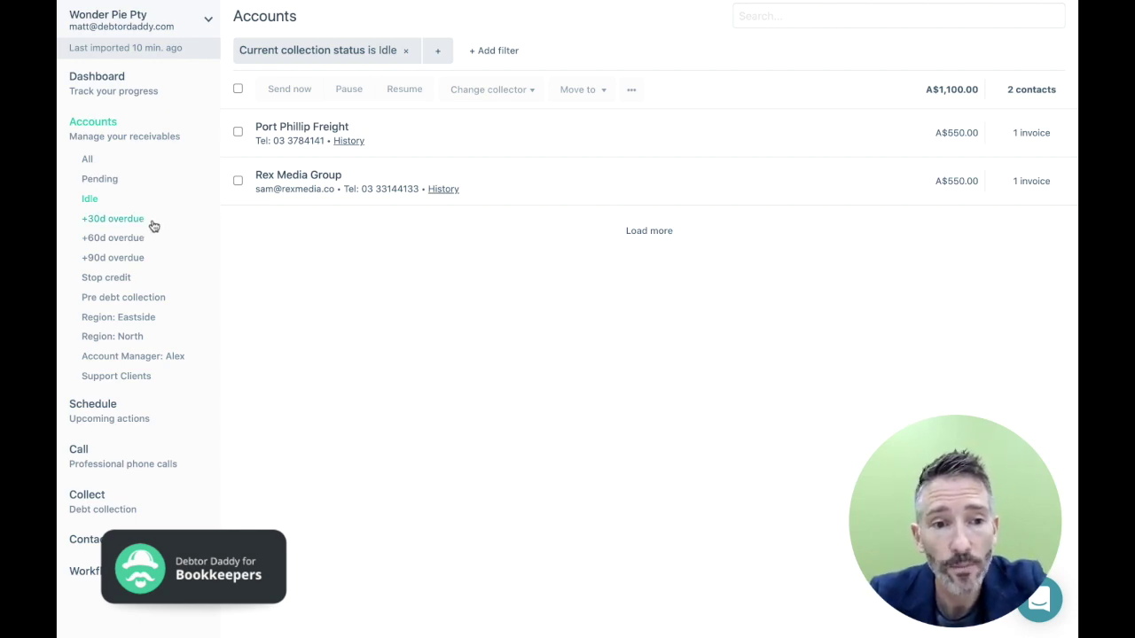
click(120, 225)
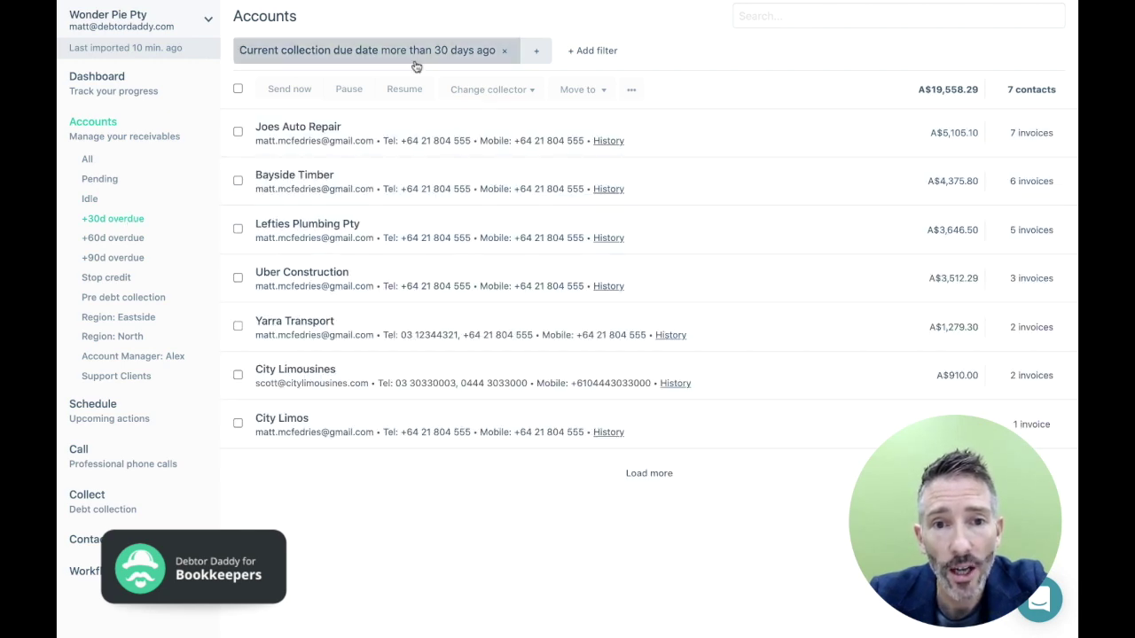
click(390, 51)
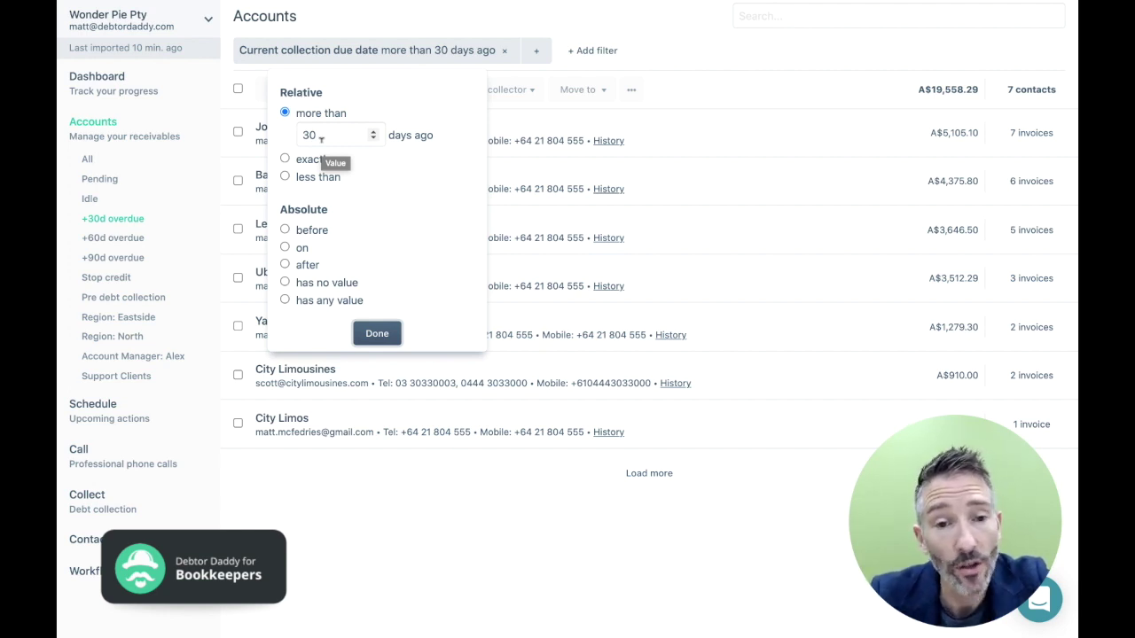
click(362, 494)
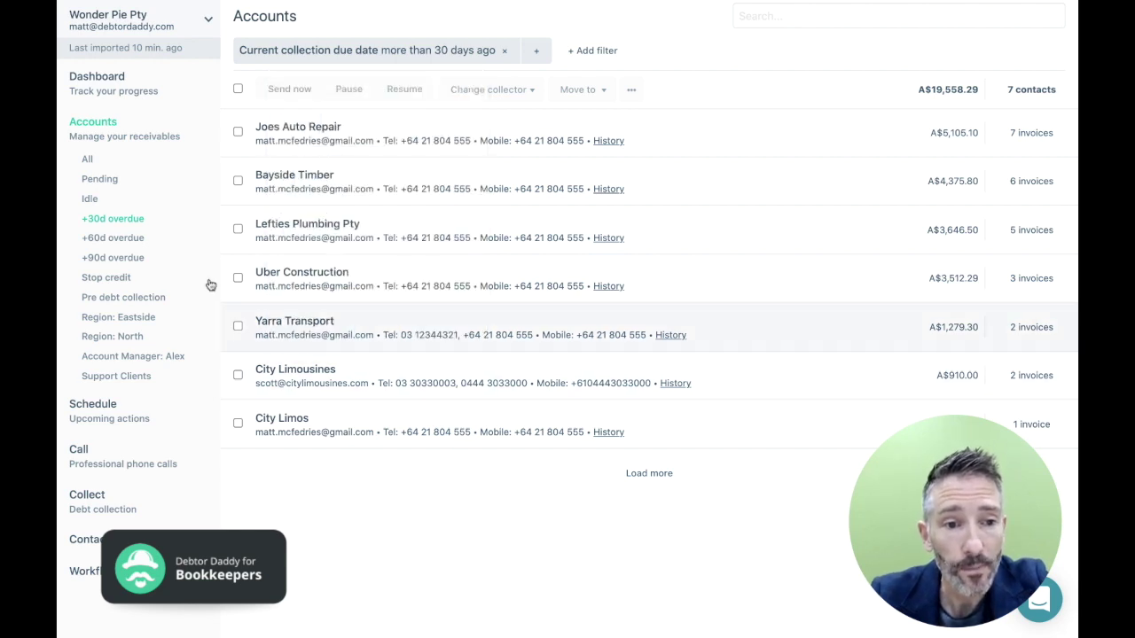
- Examine the accounts under the Stop credit filter and the reminder sequence of the Standard process workflow
click(119, 278)
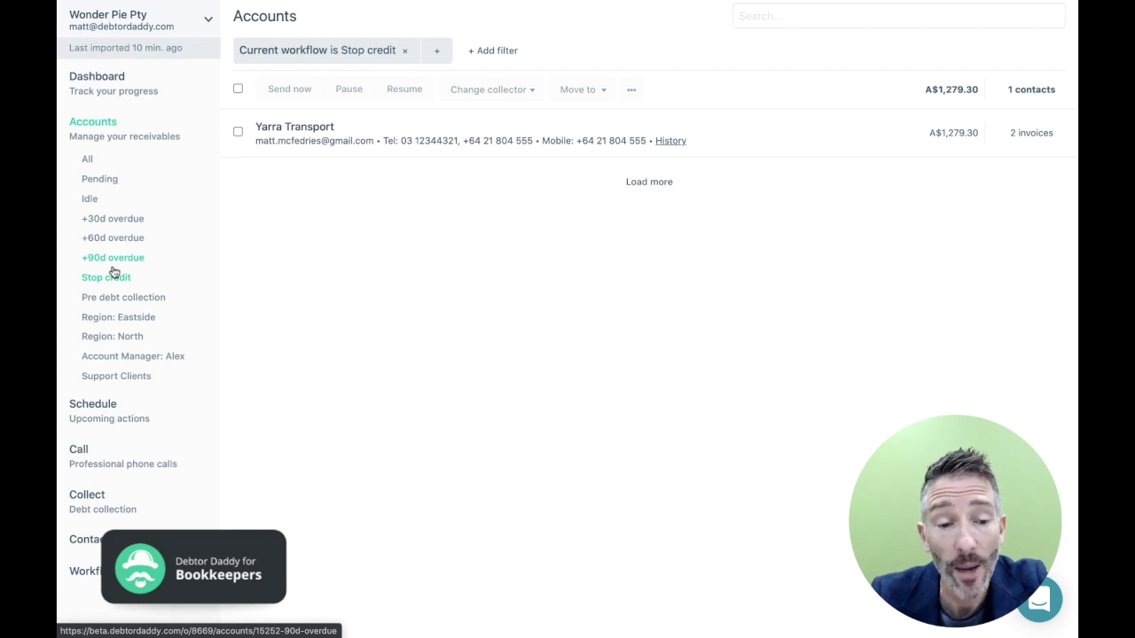
click(98, 572)
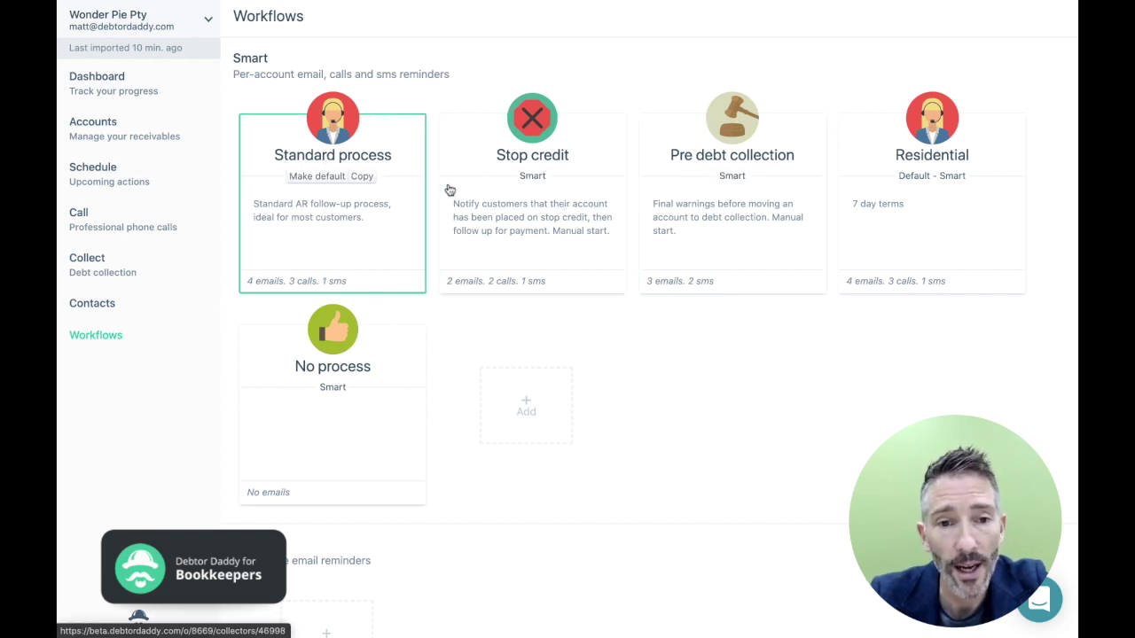
click(345, 225)
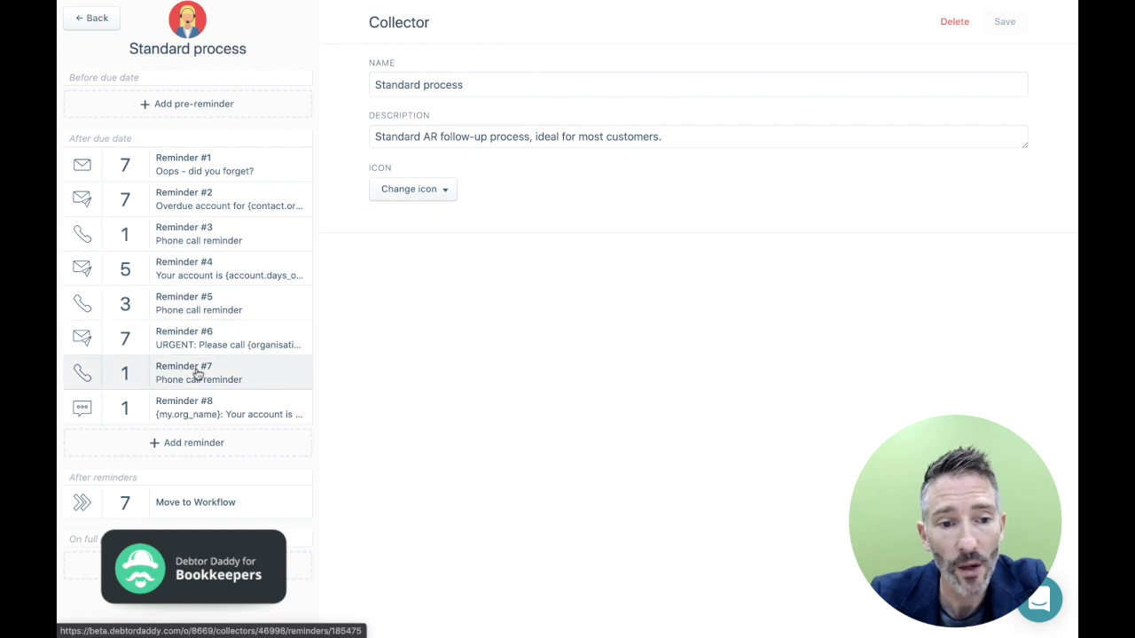
click(94, 19)
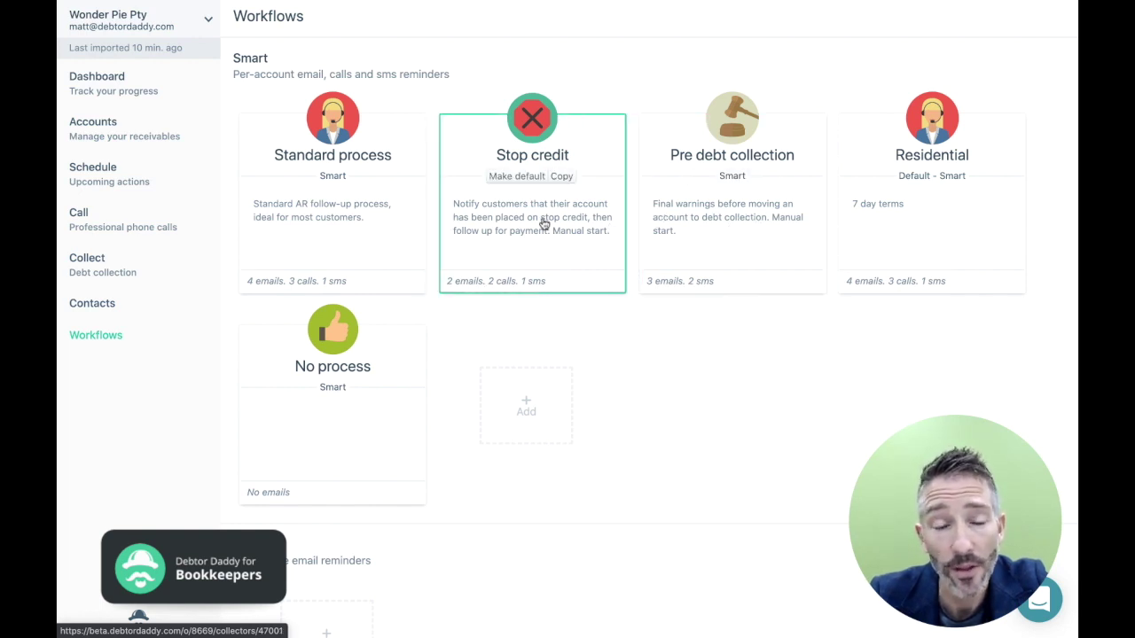
click(86, 138)
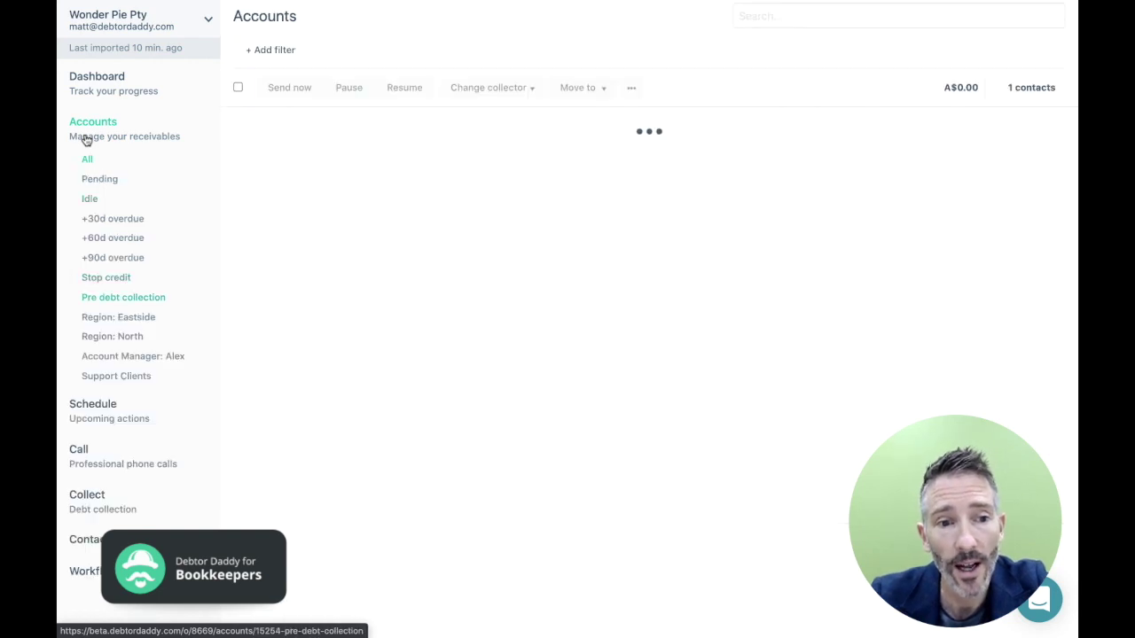
click(115, 288)
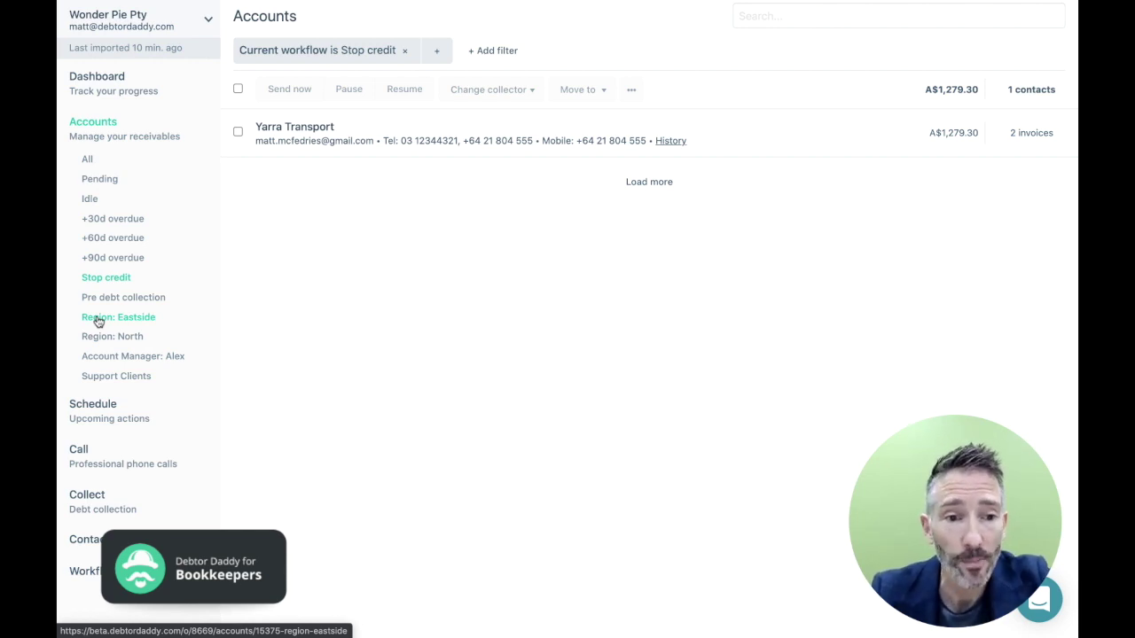
- Review the Region: Eastside and Region: North account filters, checking the tracking code condition behind Eastside
click(98, 319)
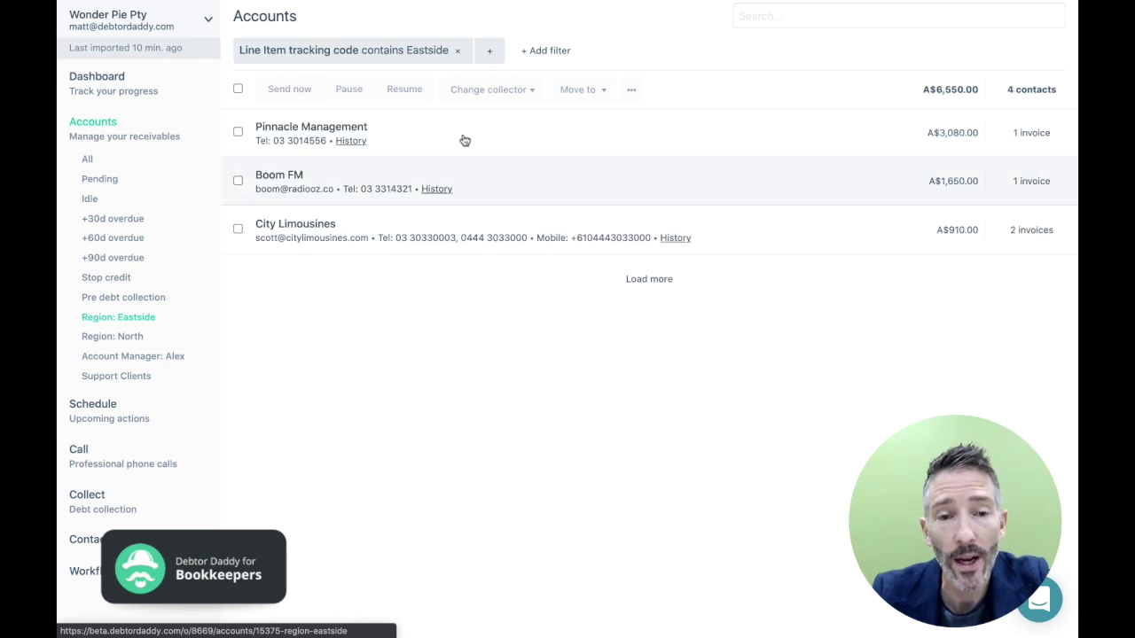
click(377, 54)
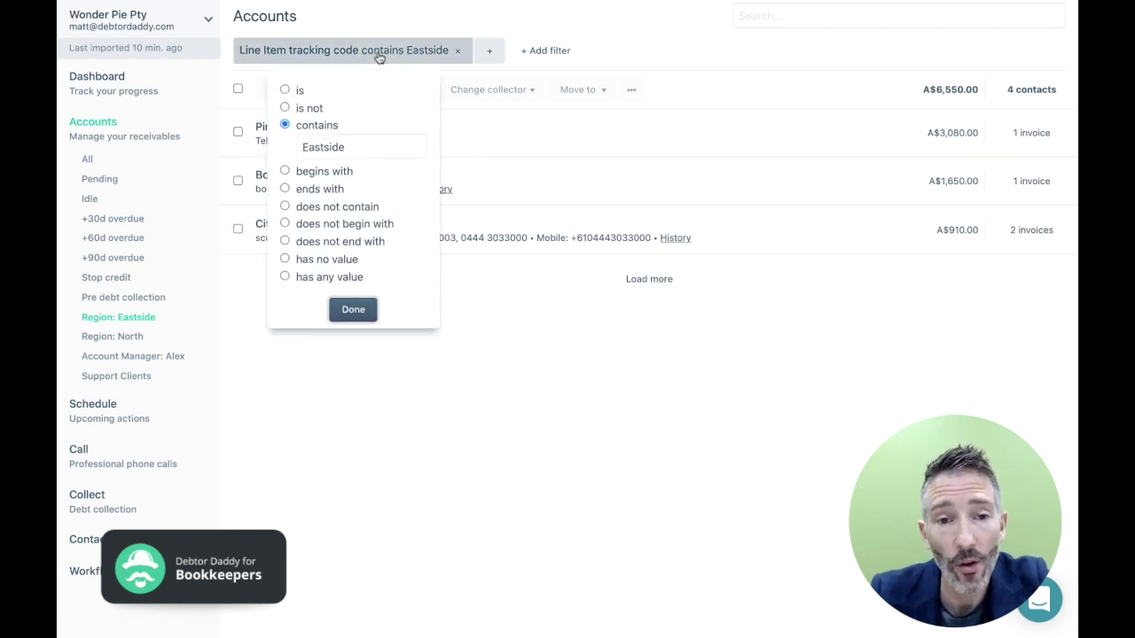
click(356, 311)
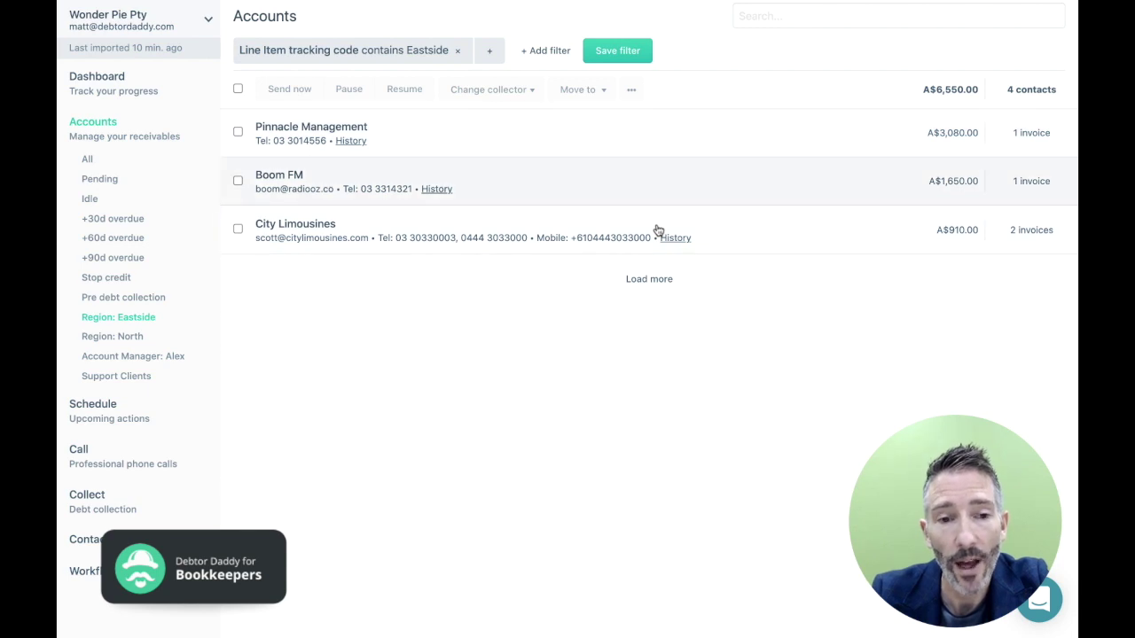
click(122, 342)
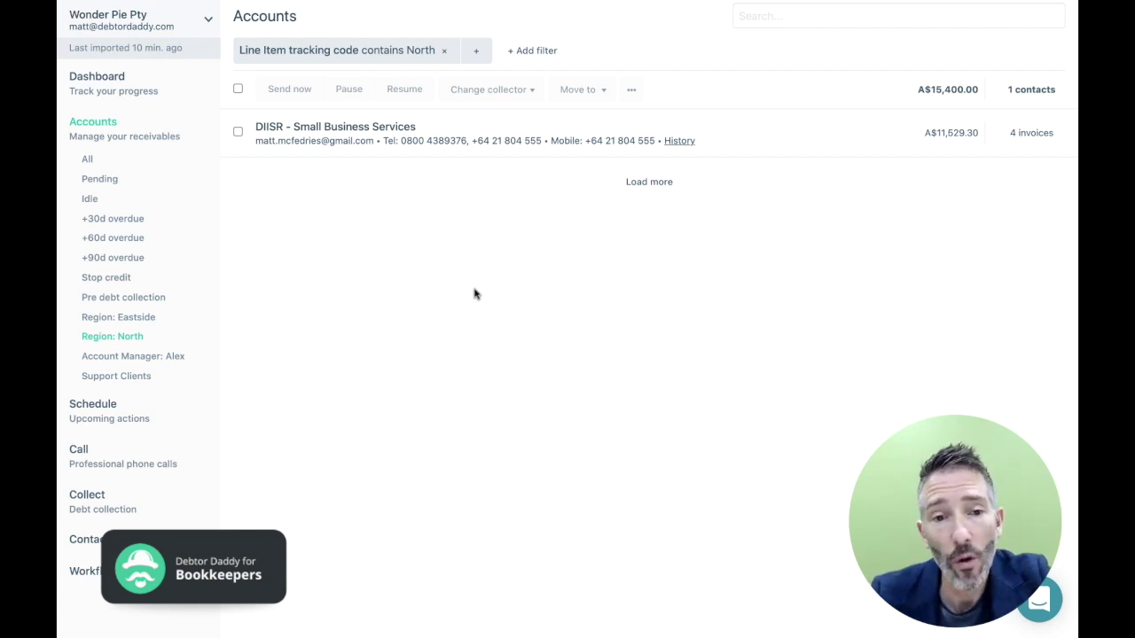
- View the accounts under the account manager filter and check the invoice of Pinnacle Management
click(139, 355)
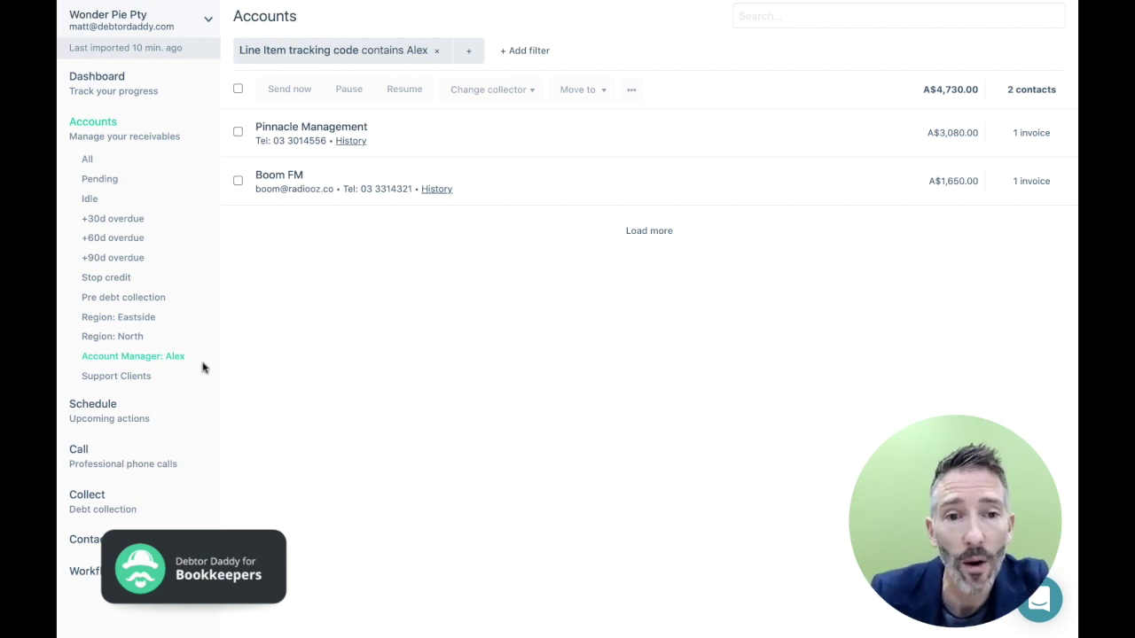
click(500, 142)
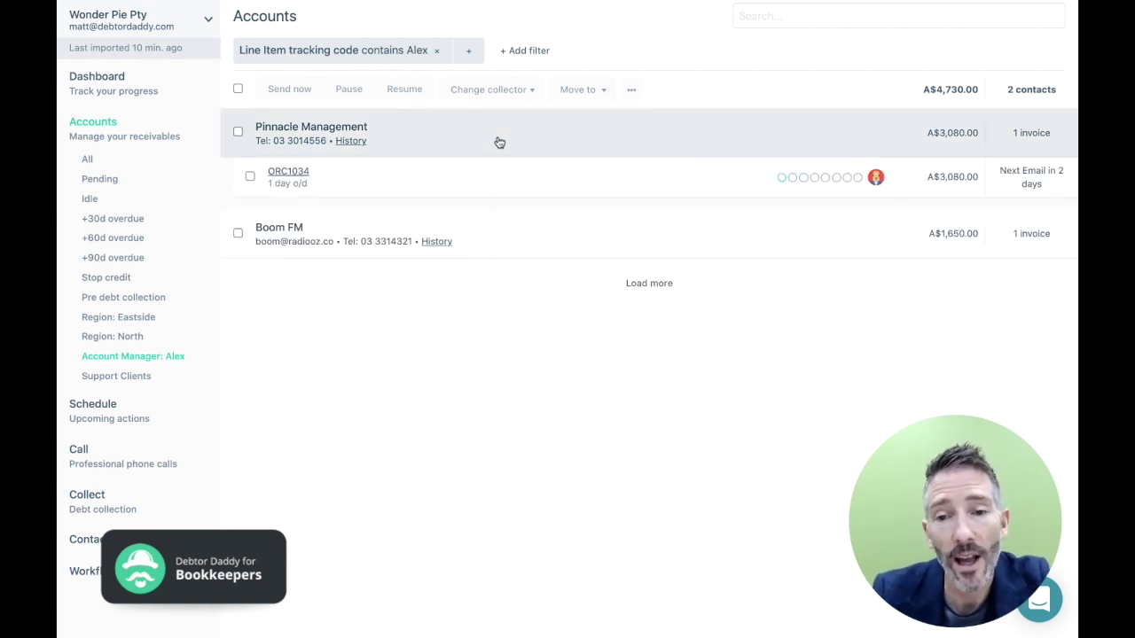
click(505, 154)
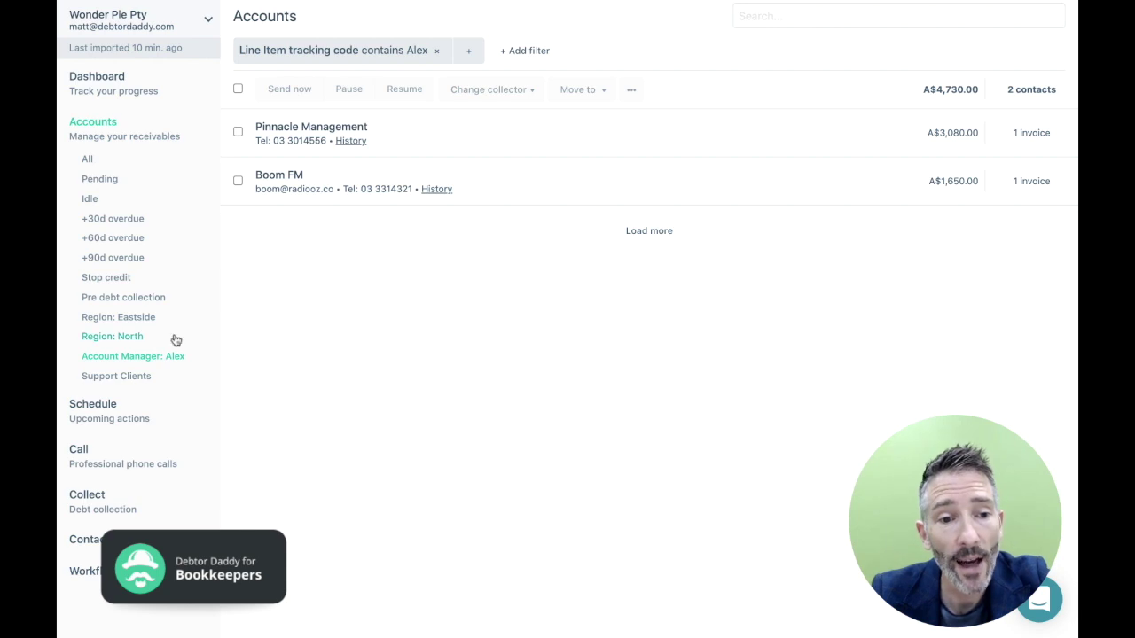
- View the Support Clients accounts and inspect the contact group name condition behind that filter
click(117, 376)
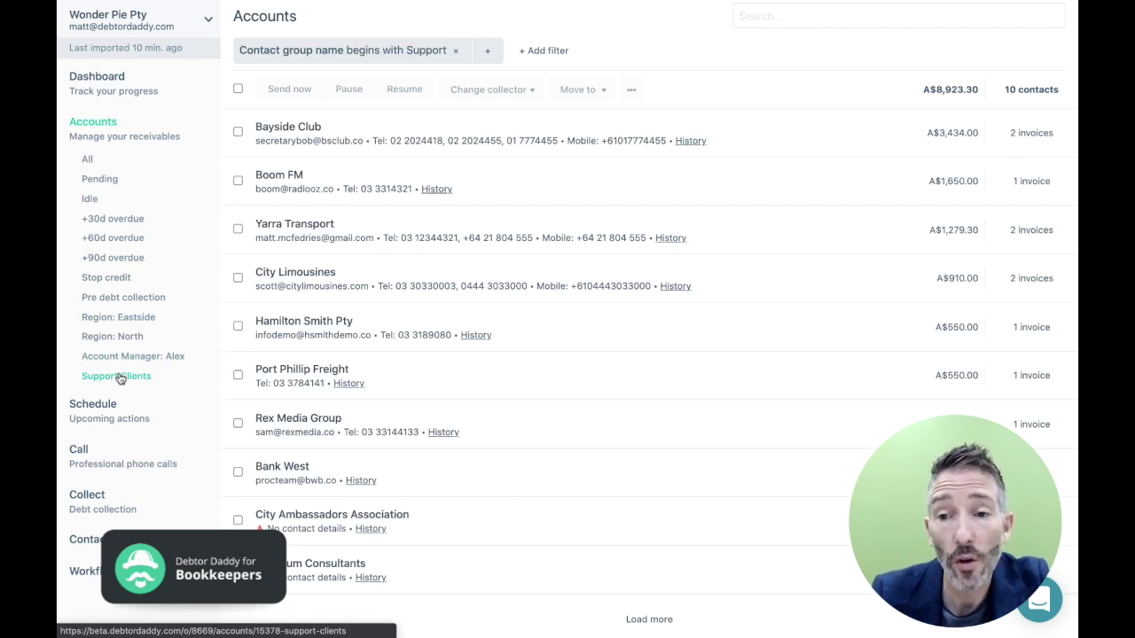
click(298, 59)
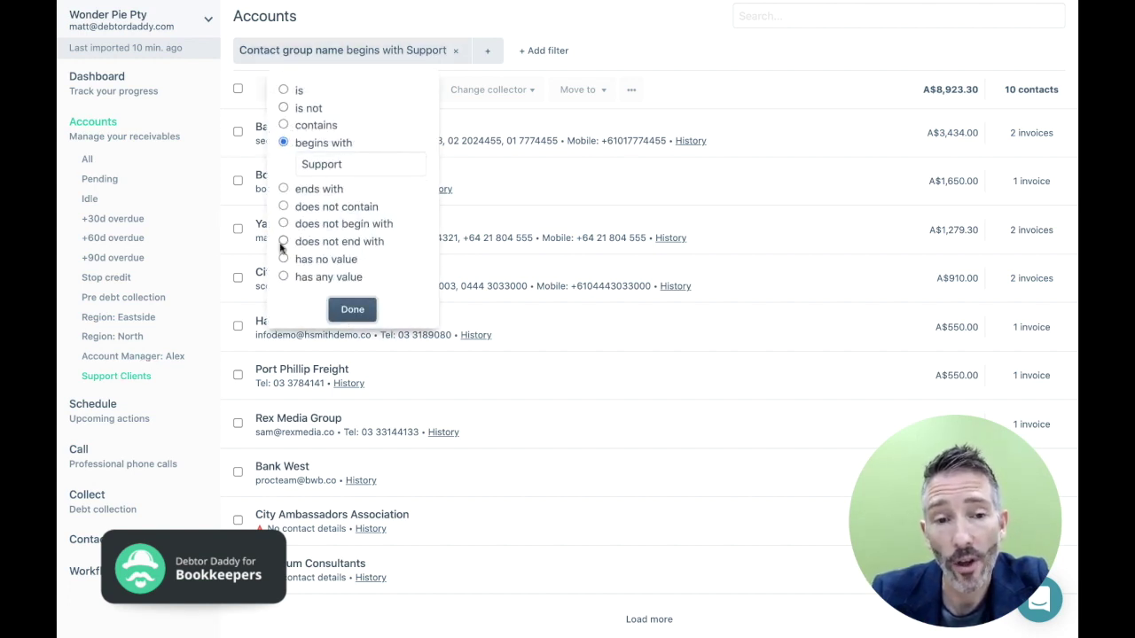
click(351, 307)
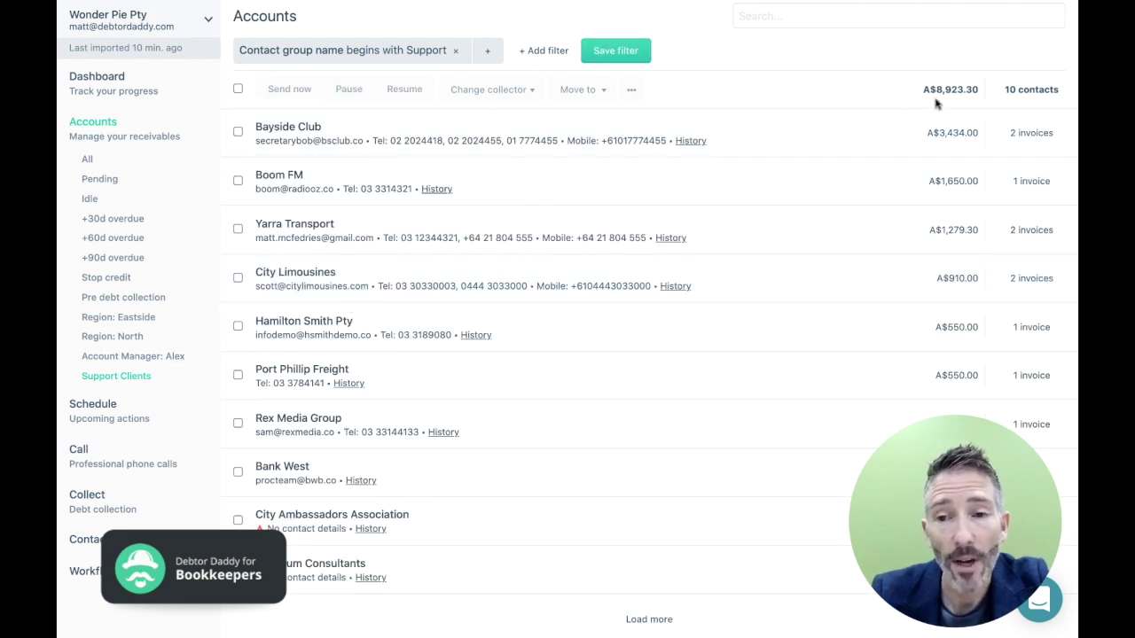
- Select all Support Clients accounts to look at the bulk collector change, and clear the selection without applying anything
click(237, 88)
click(472, 99)
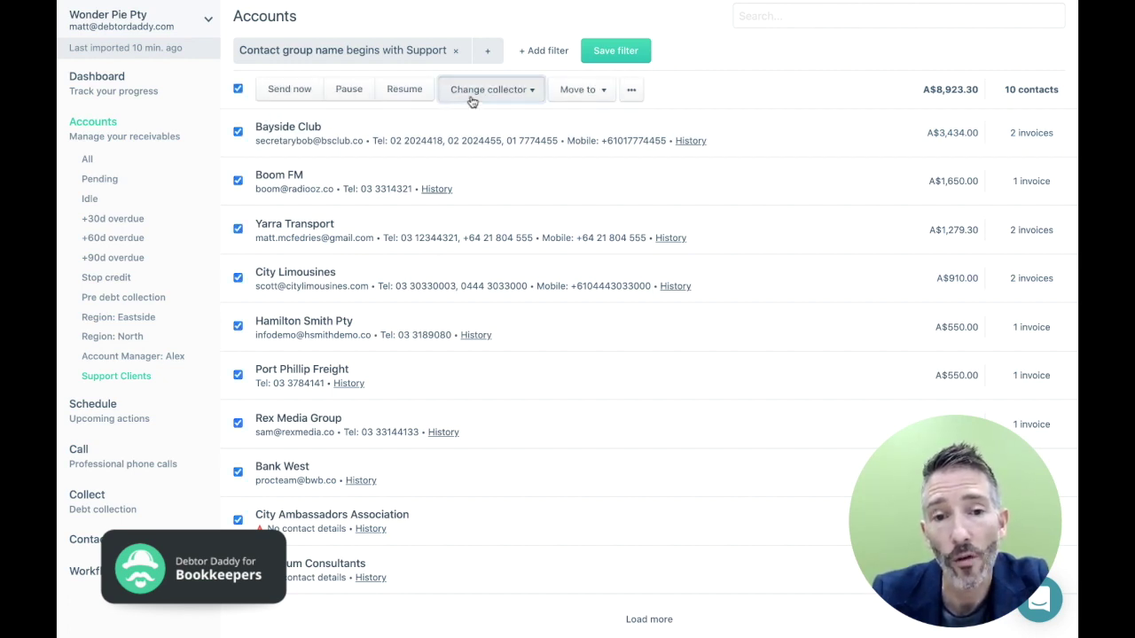
click(472, 100)
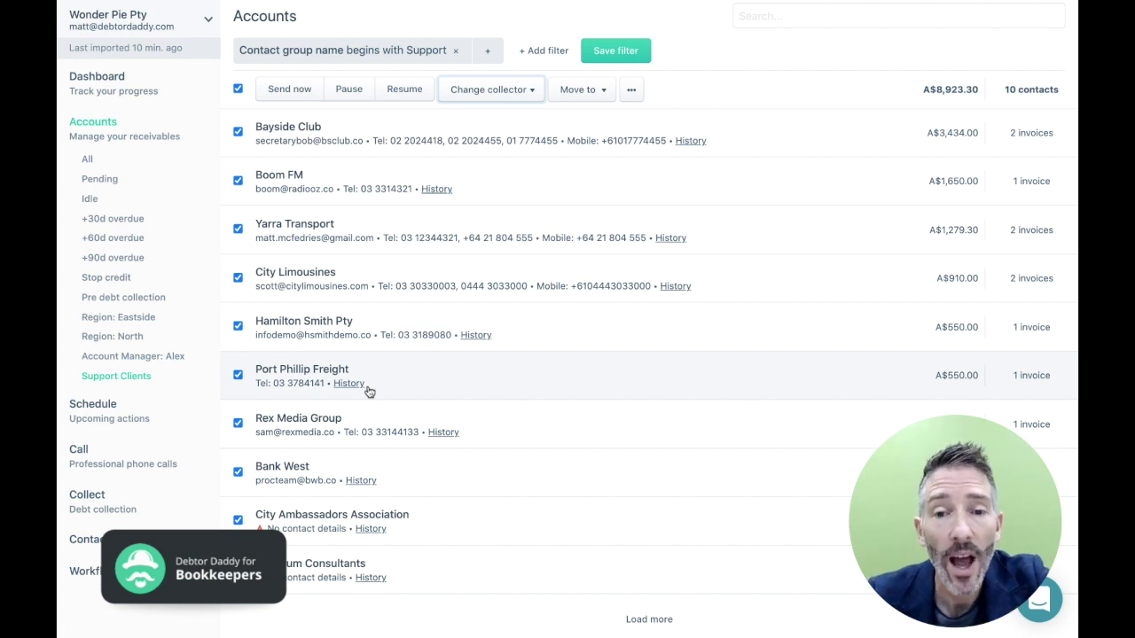
click(238, 89)
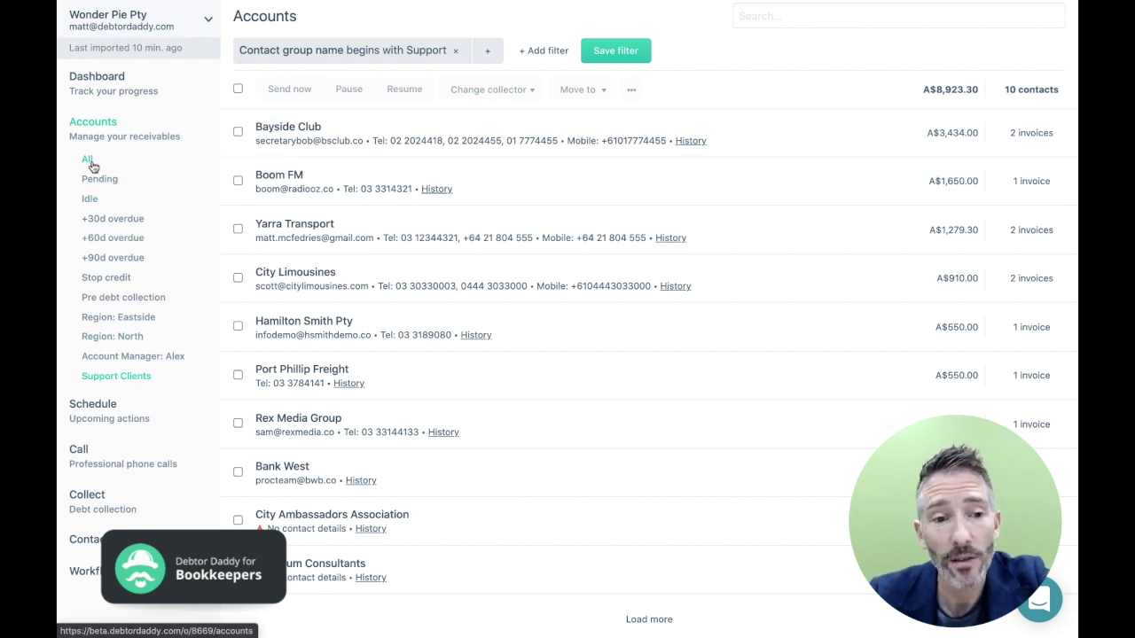
- Return from the account manager filter to all accounts and filter them by line item tracking code containing the account manager's first name
click(130, 359)
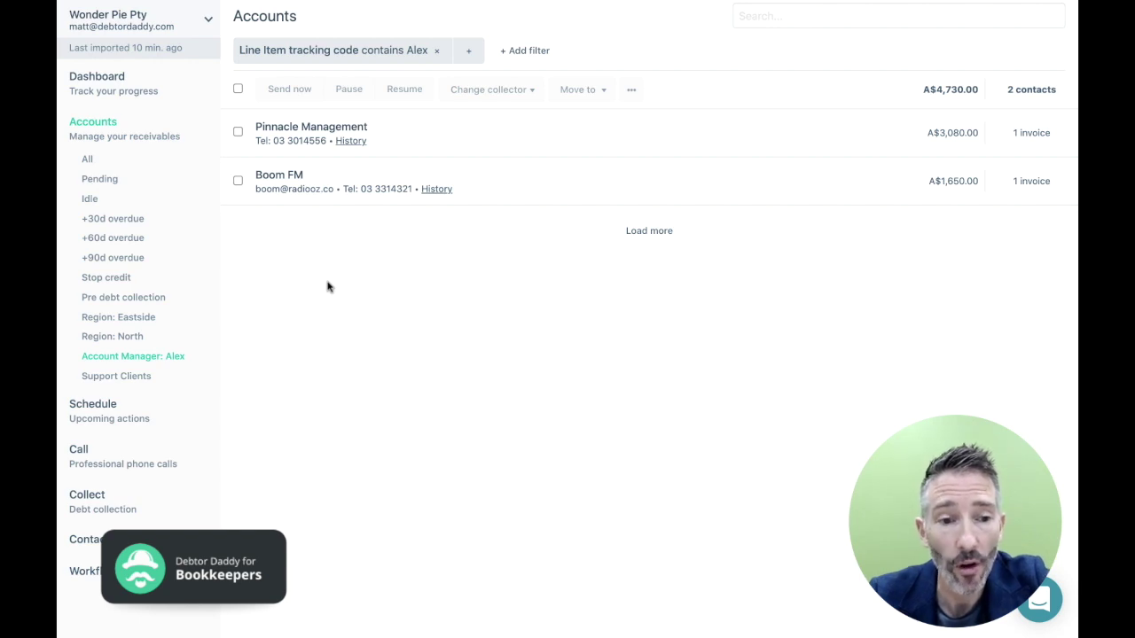
click(88, 159)
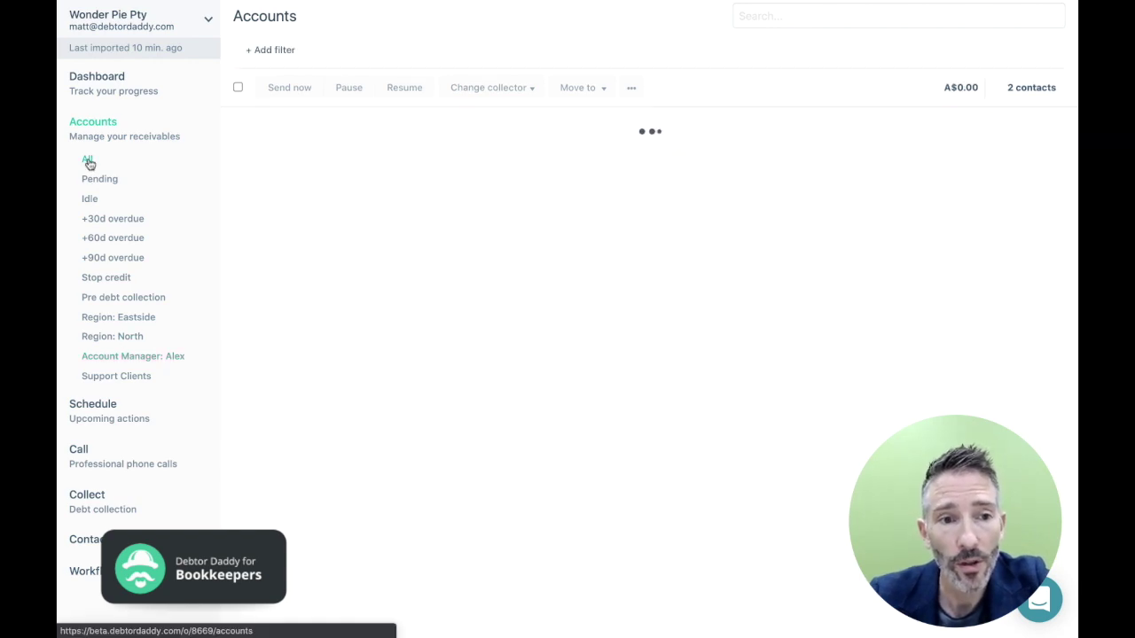
click(275, 52)
text(tra)
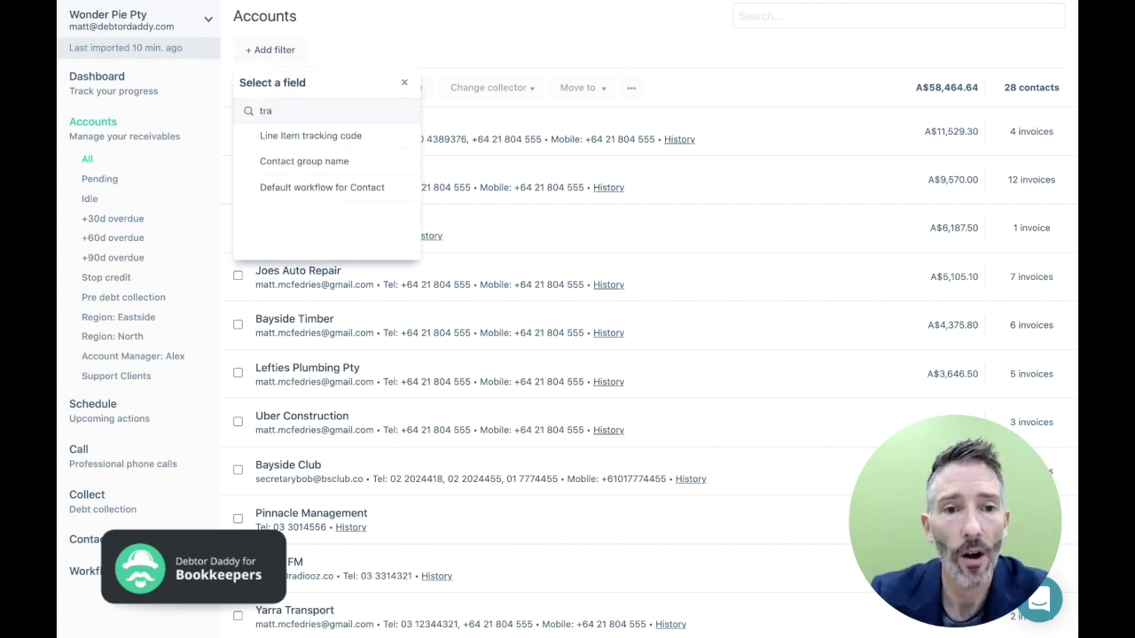
click(311, 136)
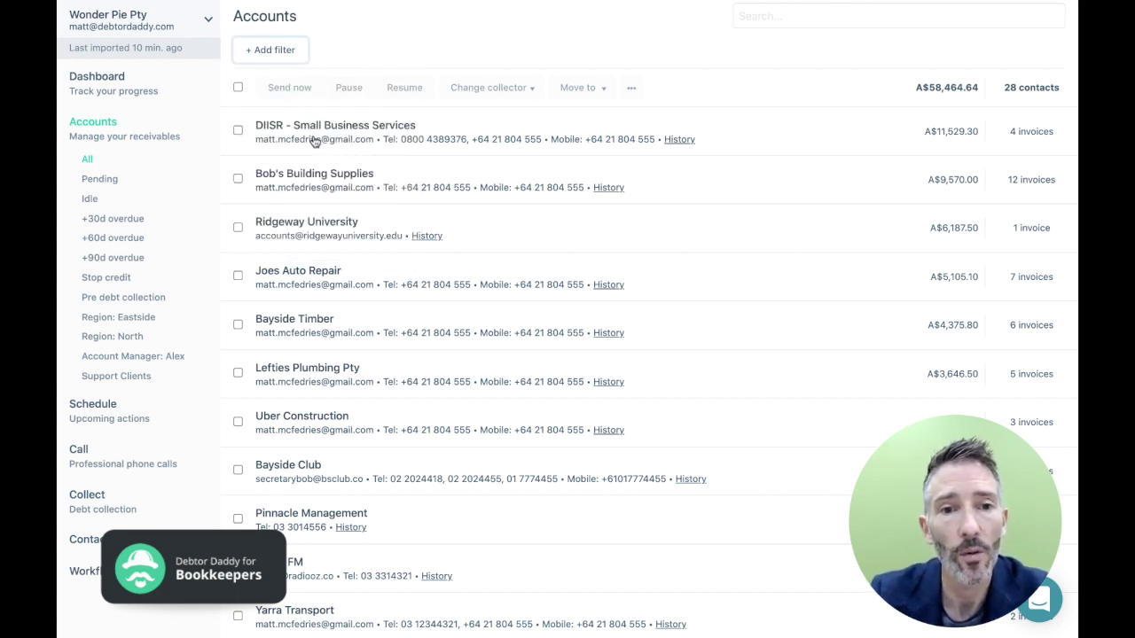
click(249, 125)
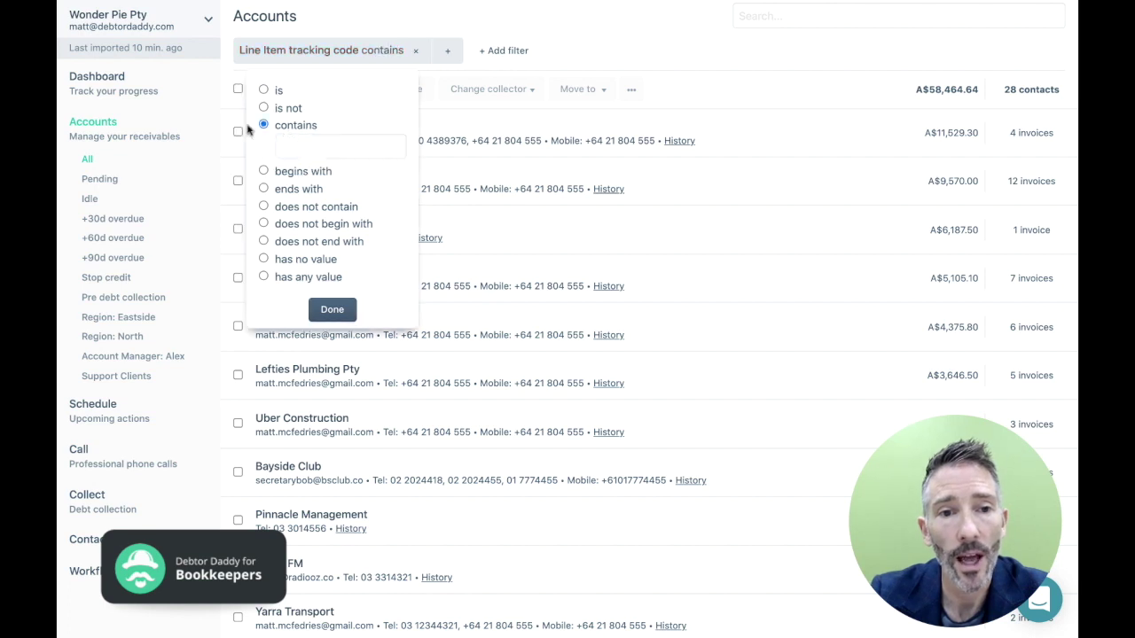
text(Alex)
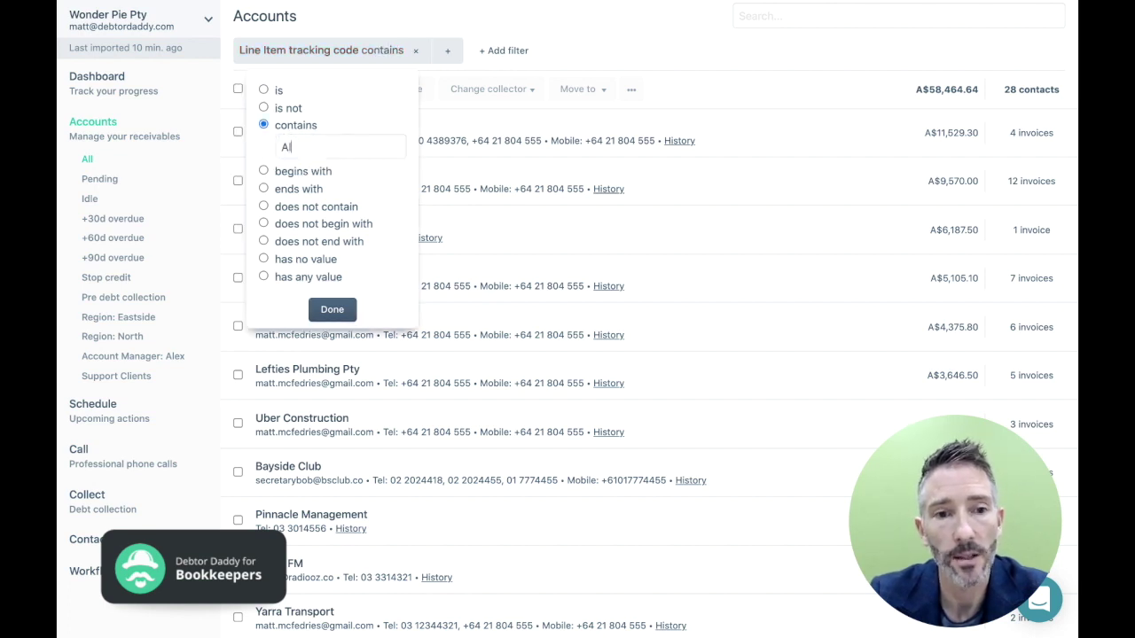
click(337, 315)
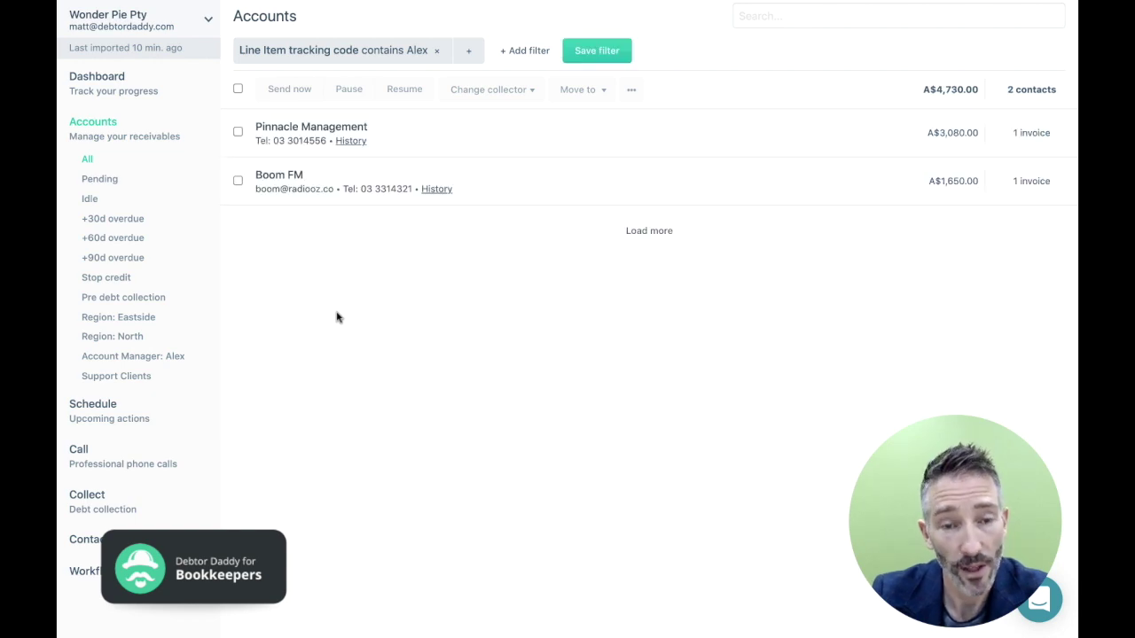
- Add a second condition to the tracking code filter, requiring a total amount due greater than 2000
click(472, 54)
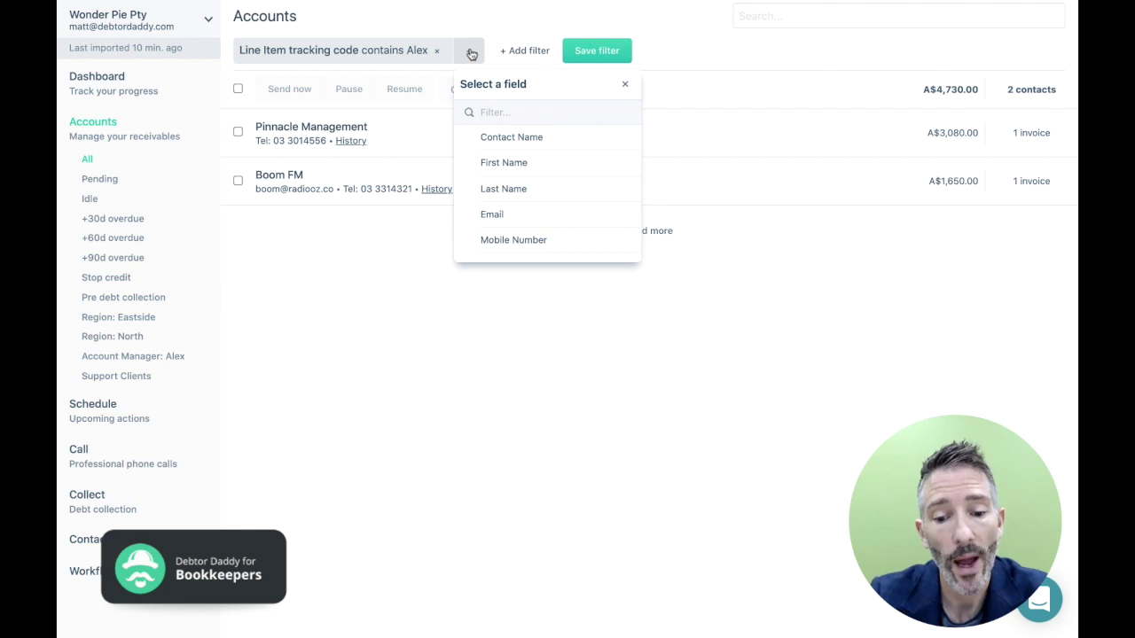
text(due)
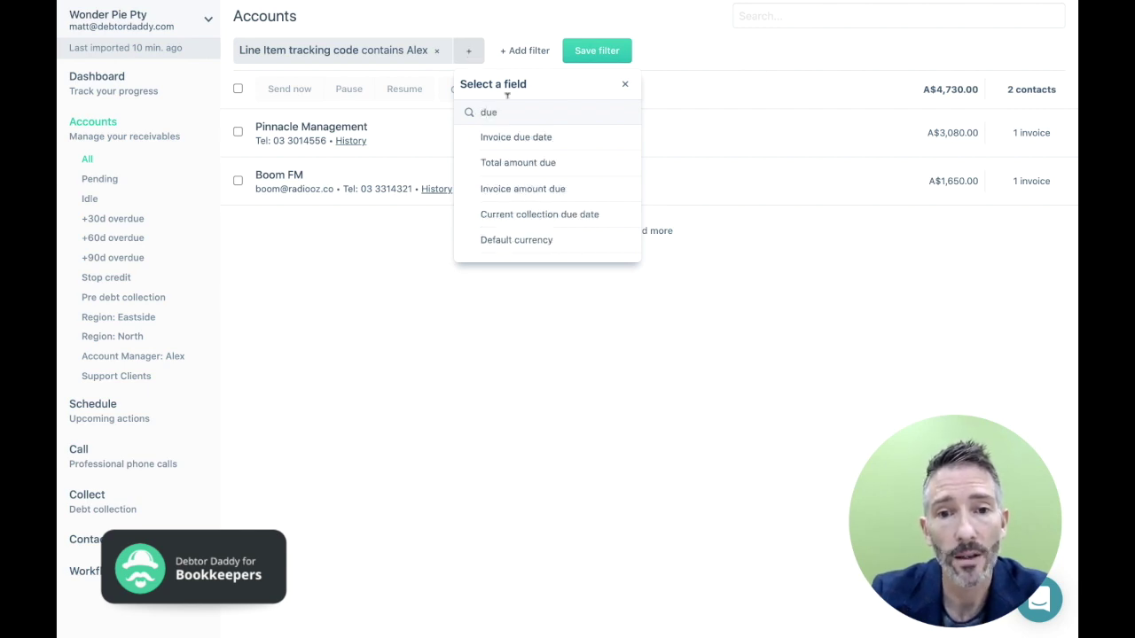
click(512, 162)
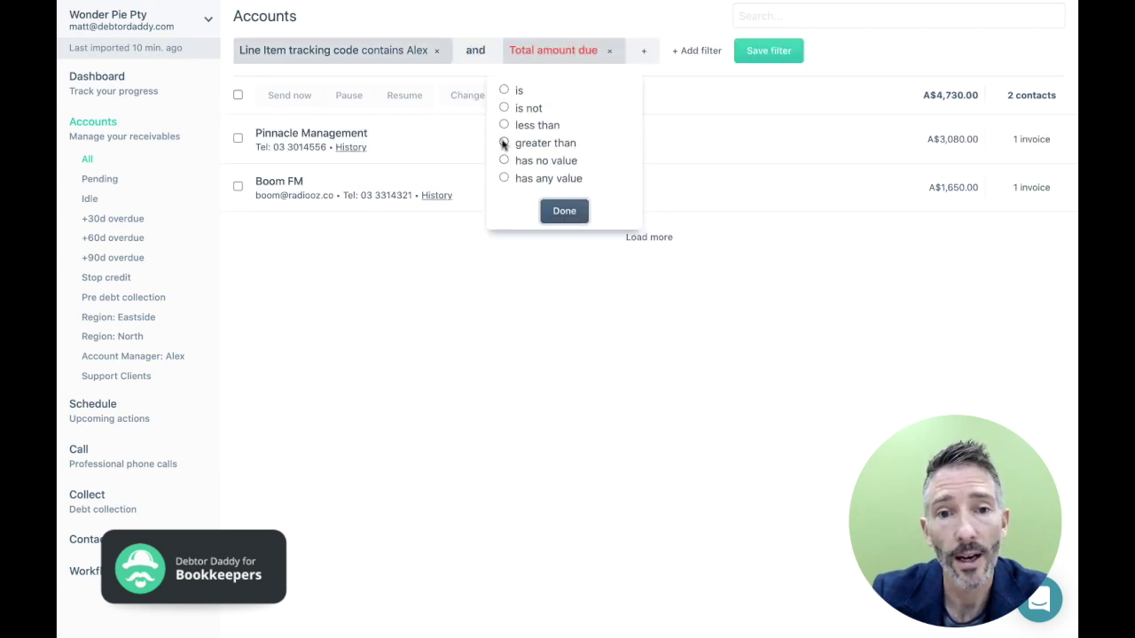
click(504, 143)
text(2000)
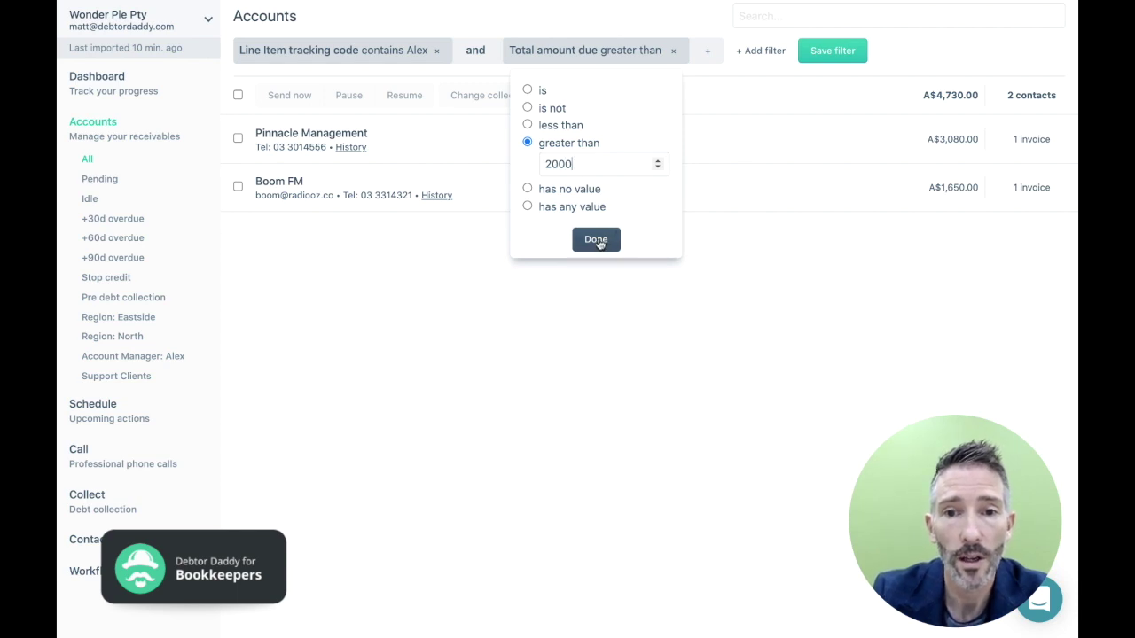
click(596, 239)
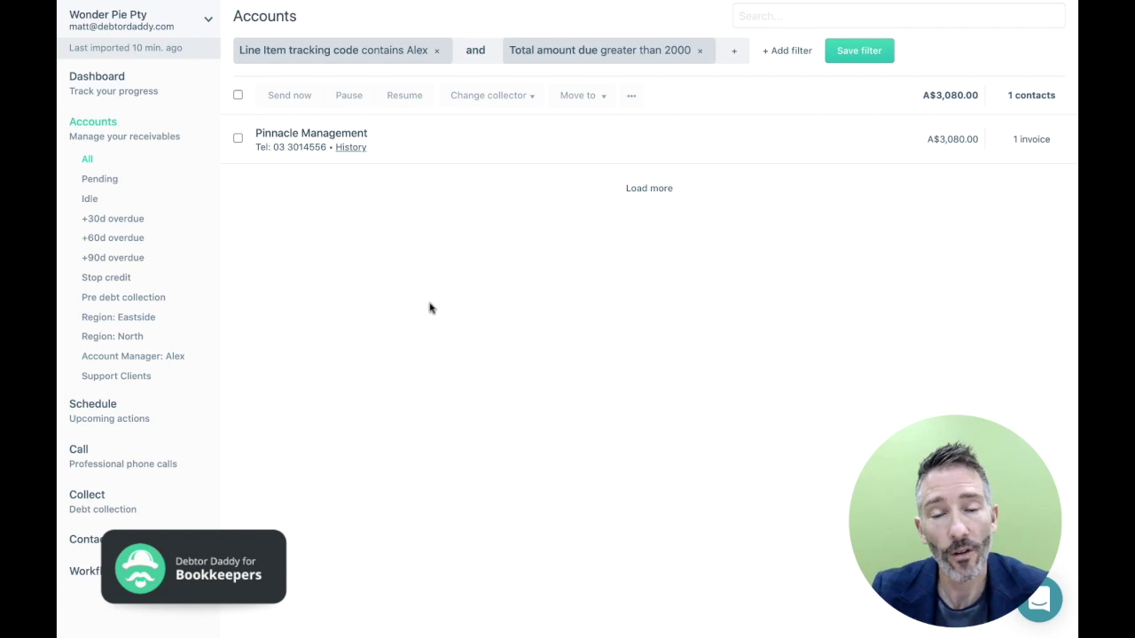
- Save the combined conditions as a new filter named with the account manager's first name followed by "+2k"
click(858, 52)
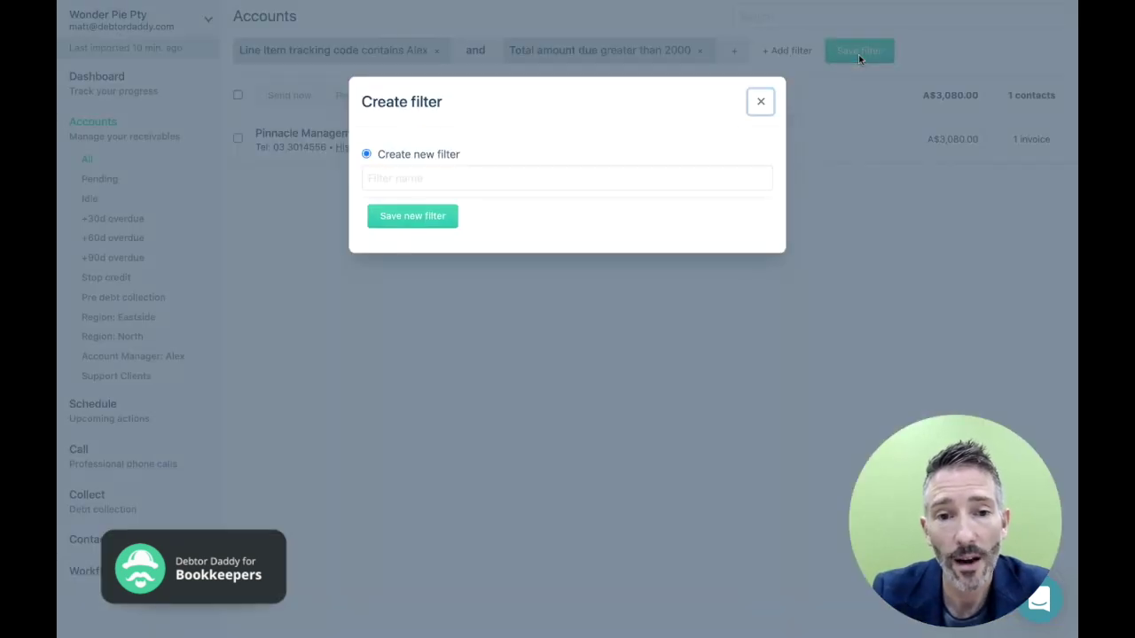
click(486, 178)
text(Alex)
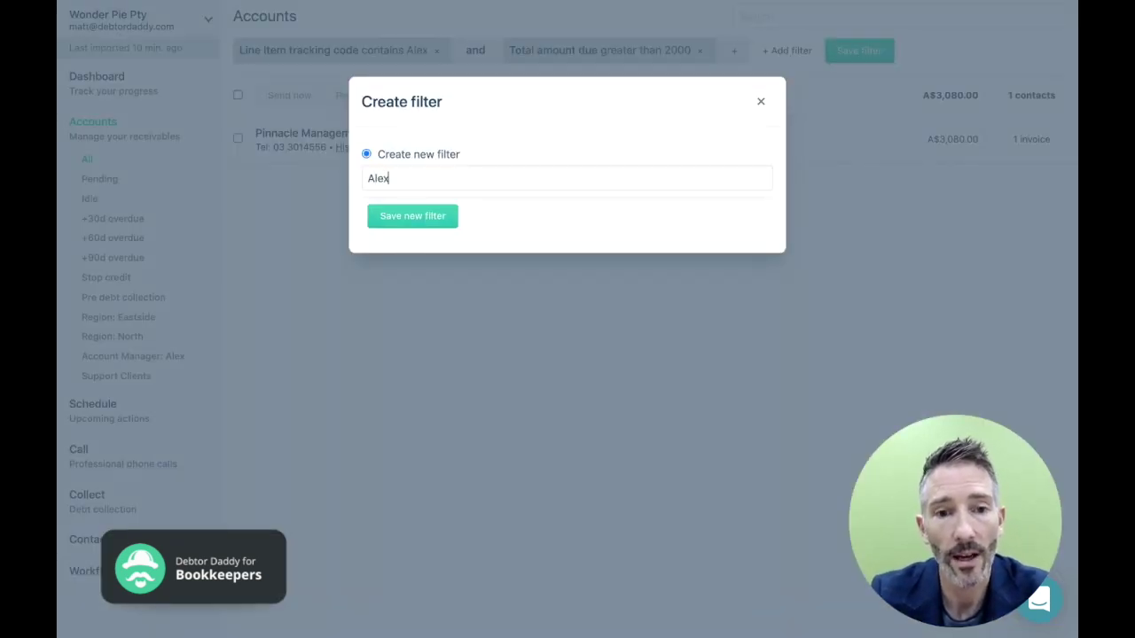
text( +20)
key(BackSpace)
text(k)
click(444, 221)
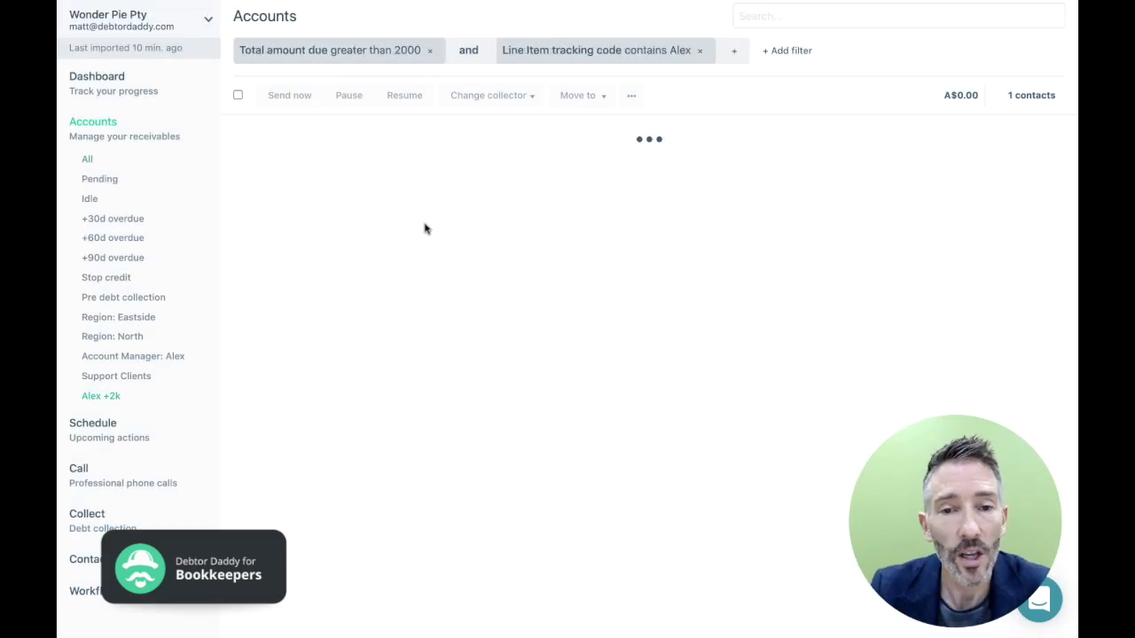